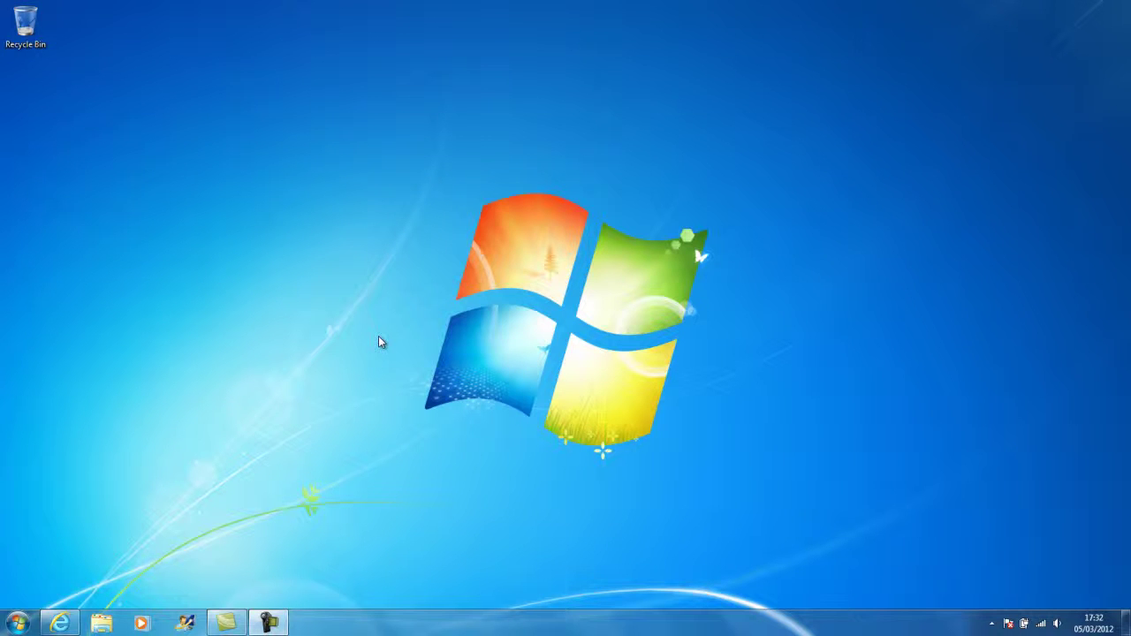
Launch Internet Explorer from the taskbar to reach the Shebbear.NET homepage.
left_click(61, 625)
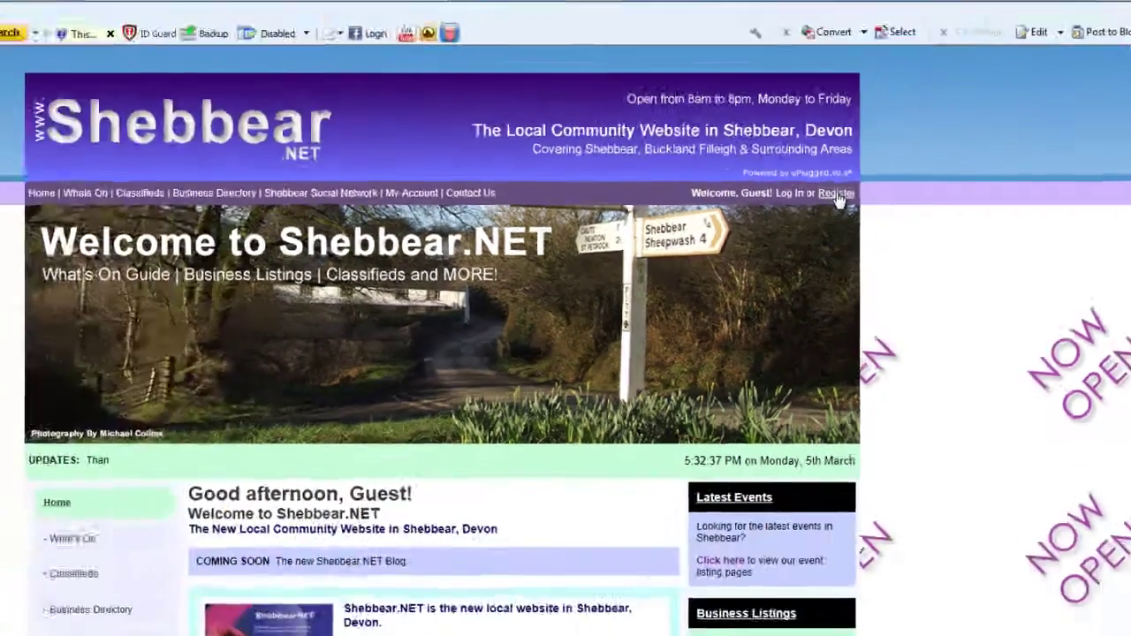
left_click(836, 195)
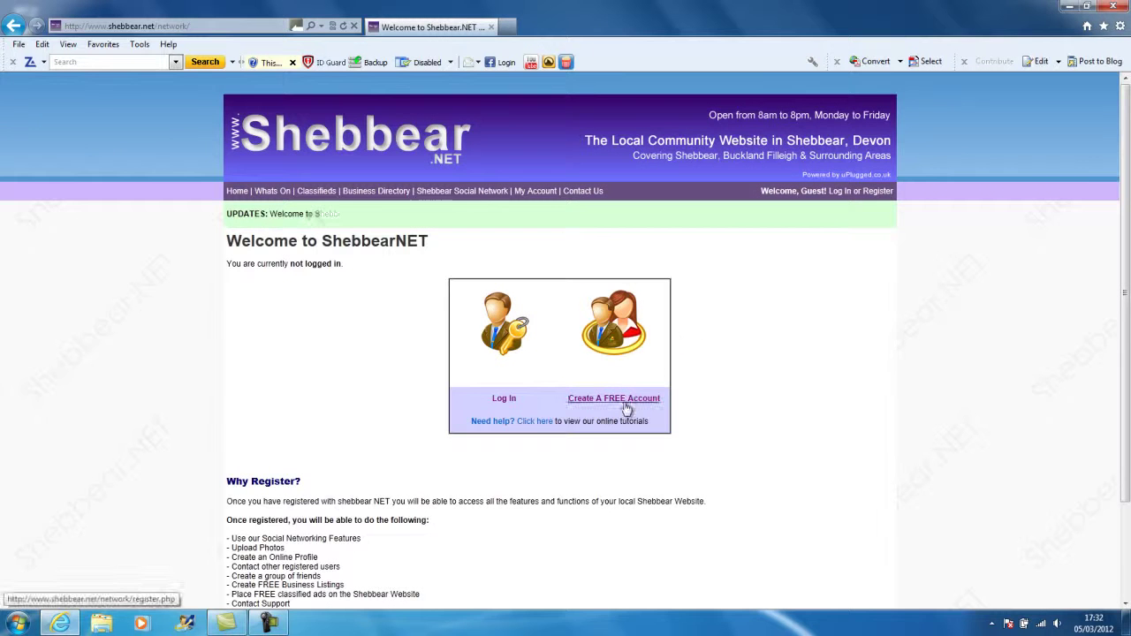
left_click(625, 404)
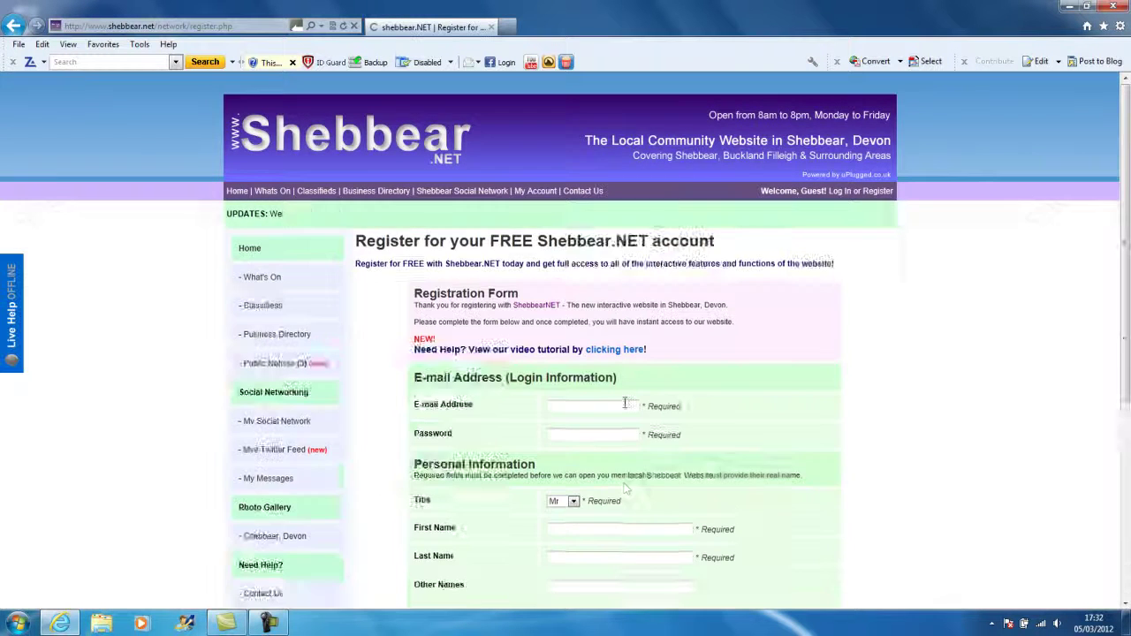
scroll(626, 398, "down", 5)
scroll(624, 346, "up", 5)
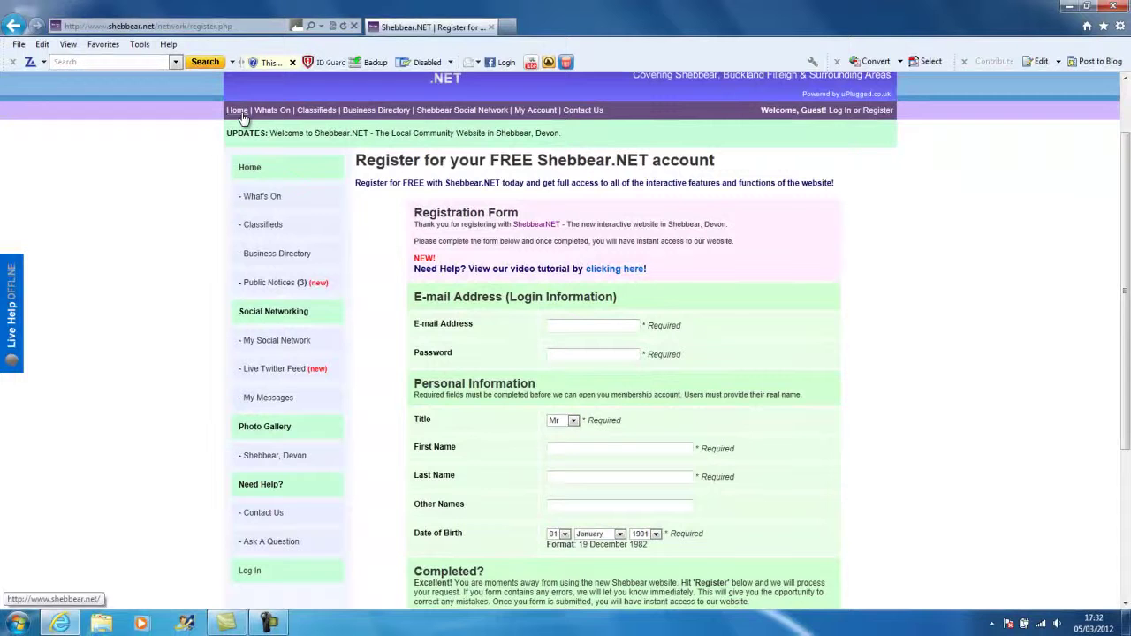
left_click(240, 112)
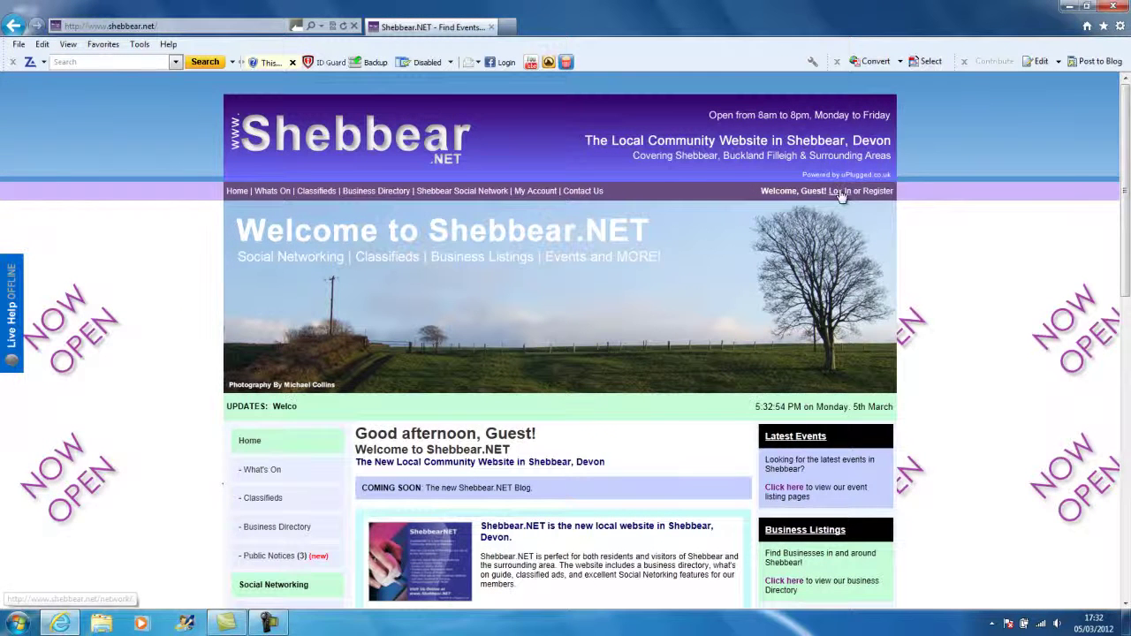
Log in with the member e-mail, account password and verification code.
left_click(840, 192)
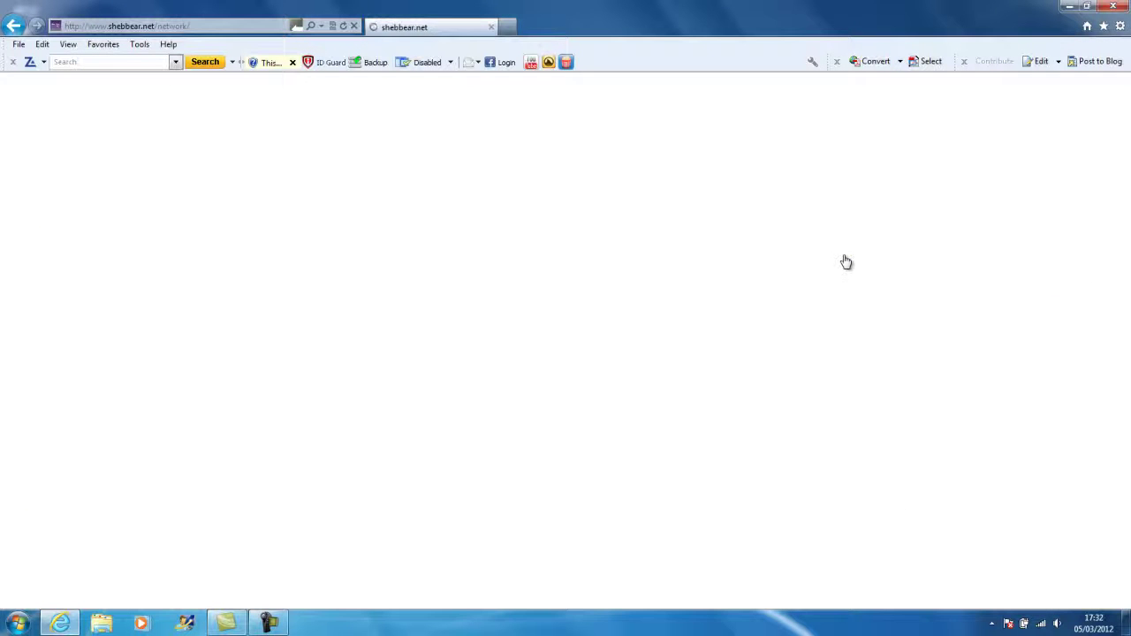
left_click(502, 399)
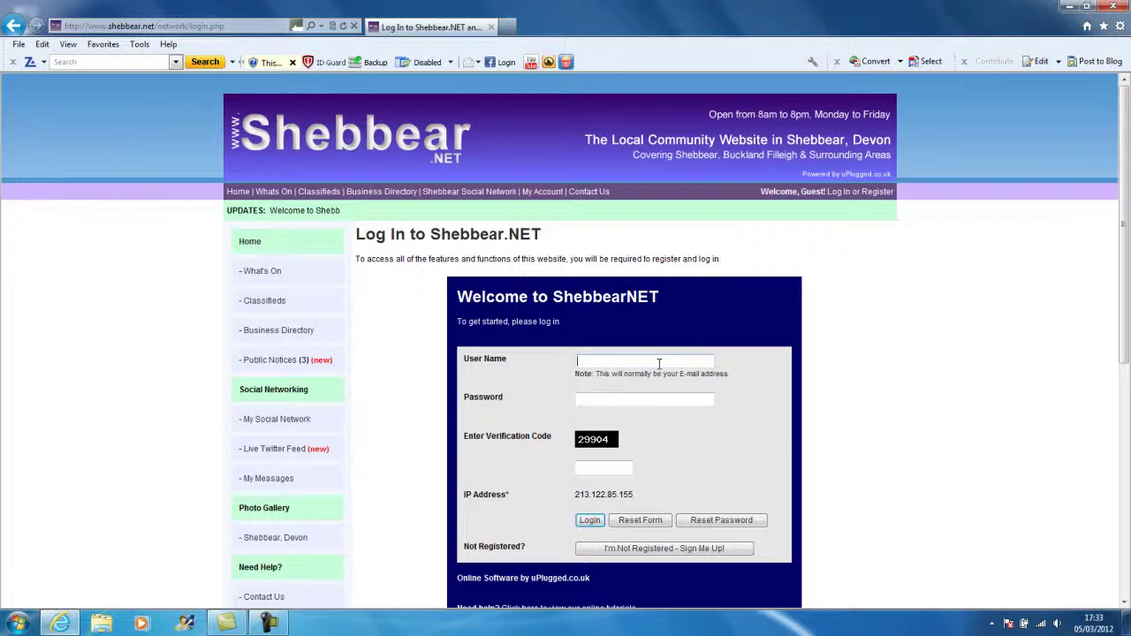
scroll(767, 373, "down", 1)
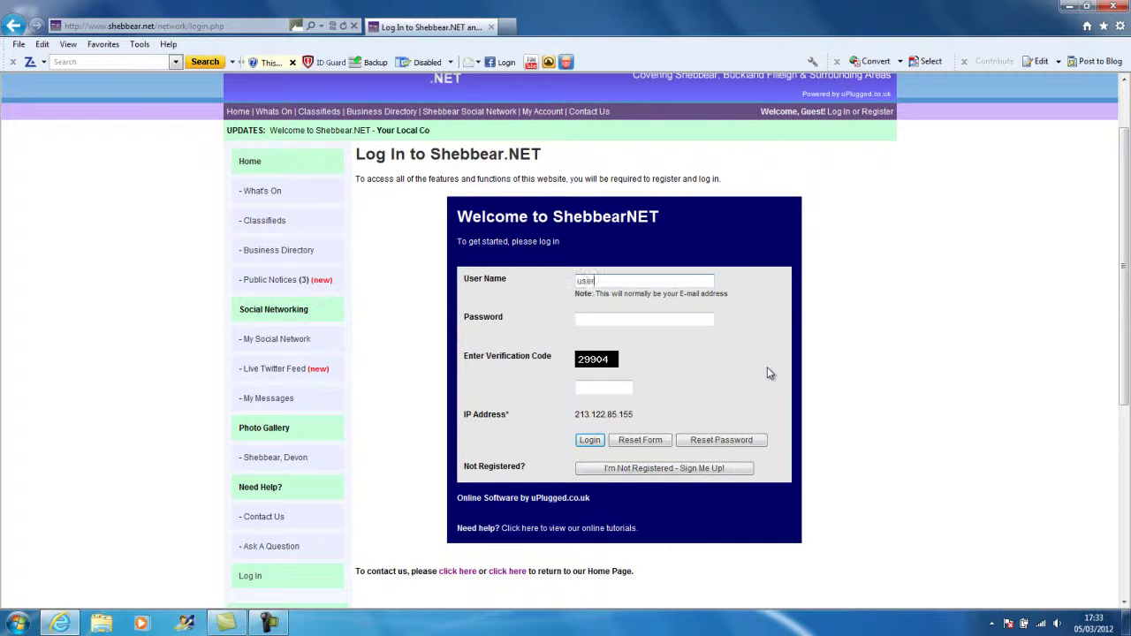
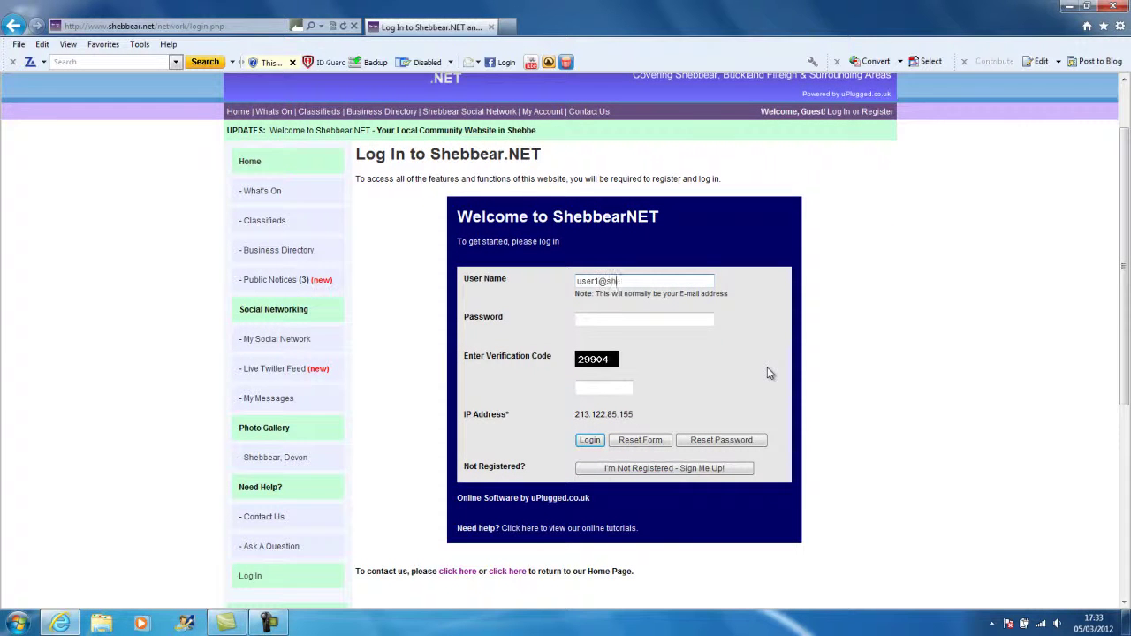
key("Tab")
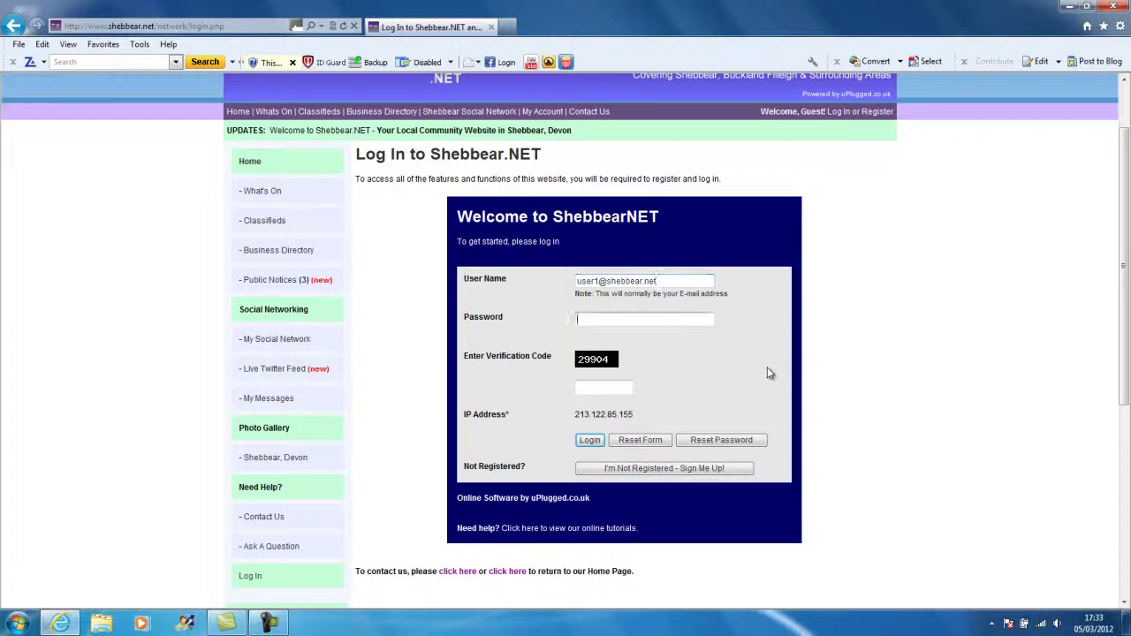
key("Tab")
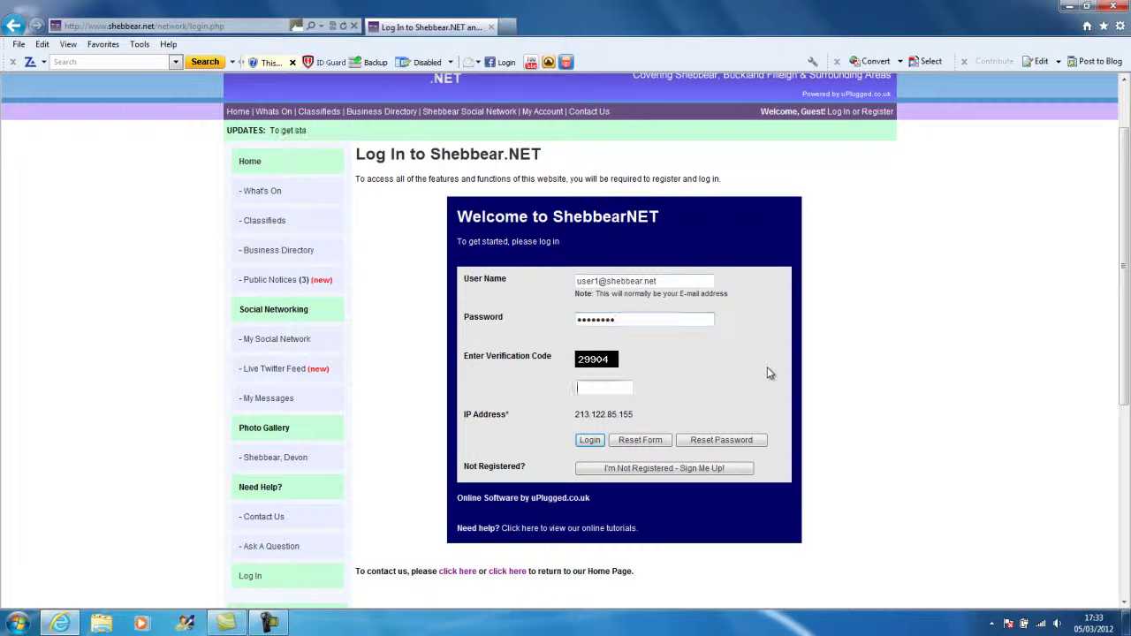
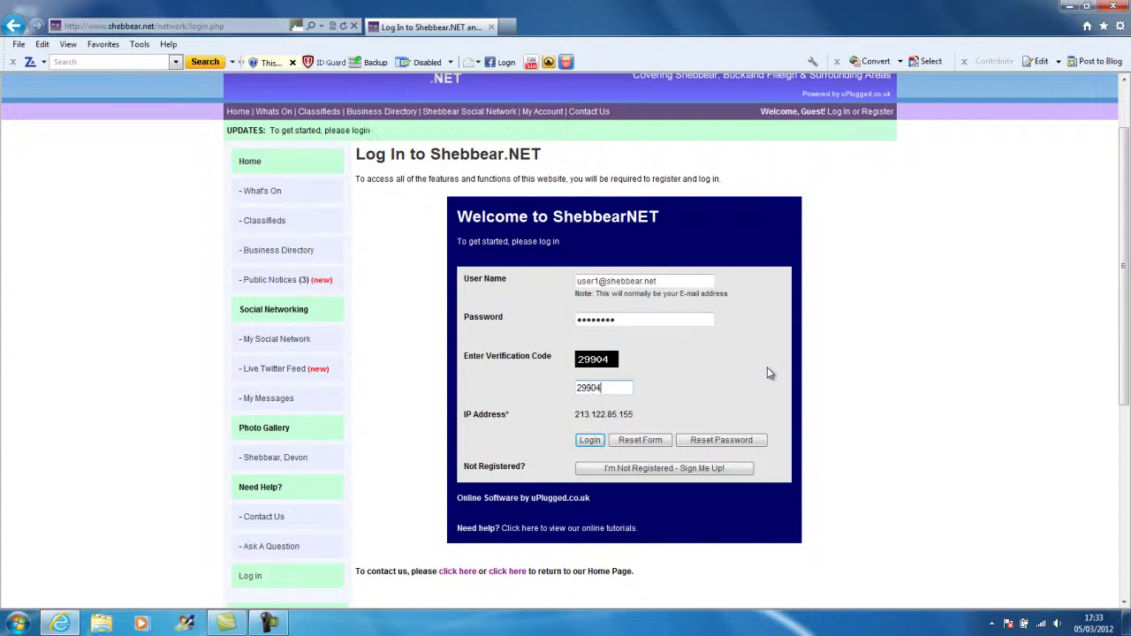
key("Return")
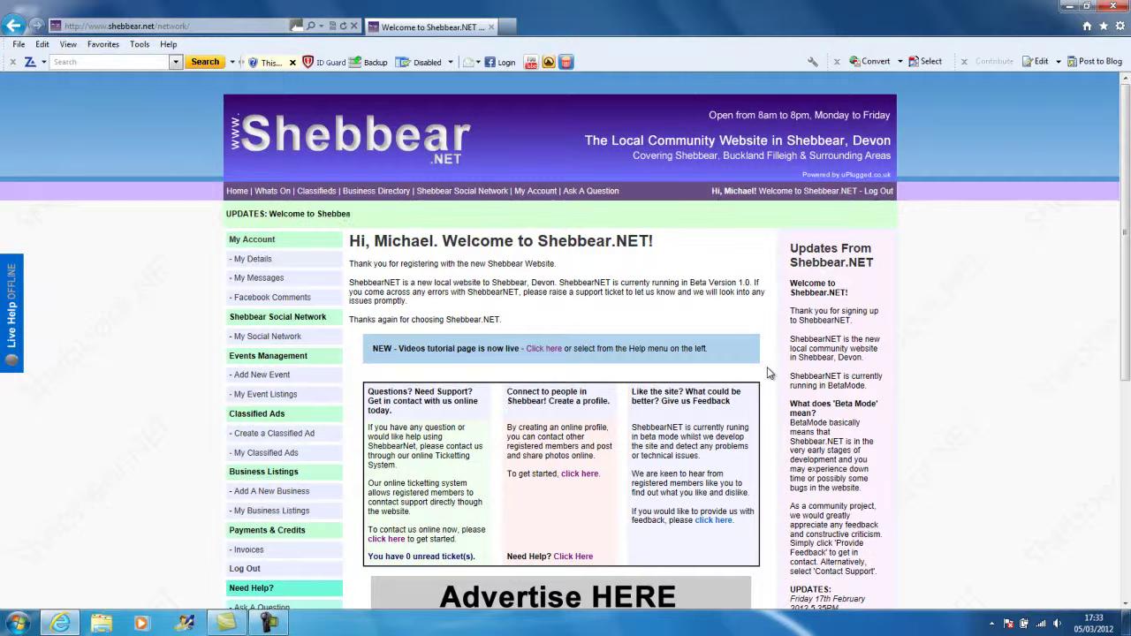
Open My Business Listings from the left menu, showing the Sample Business Name entry.
scroll(559, 348, "down", 1)
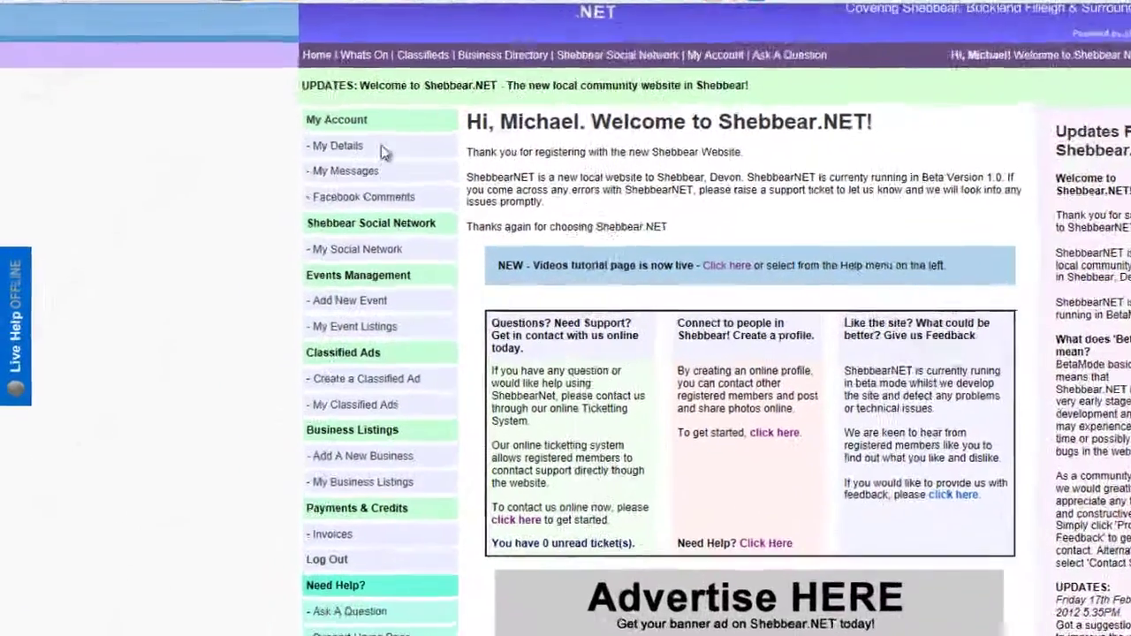
scroll(375, 389, "down", 1)
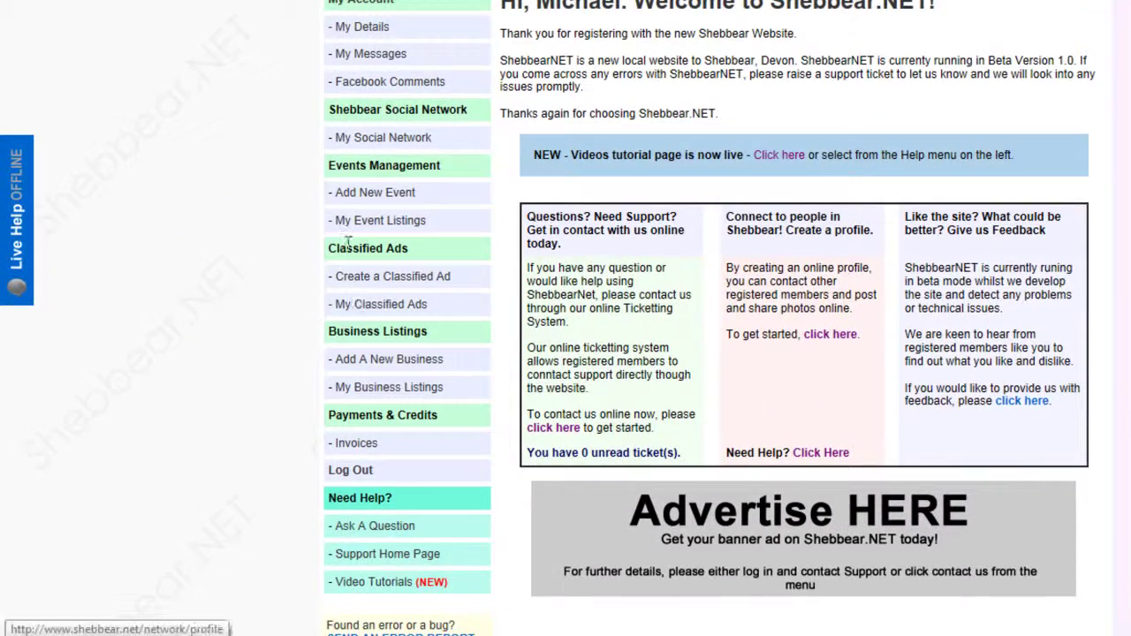
left_click(387, 389)
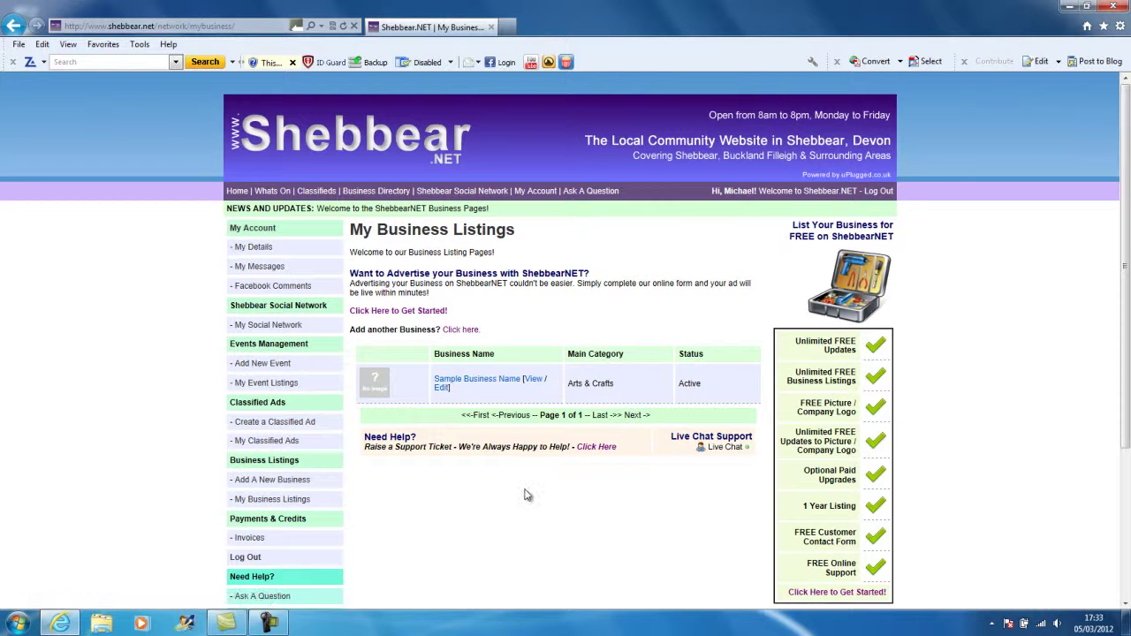
Start a new business listing named 'Shebbear.NET'.
left_click(289, 489)
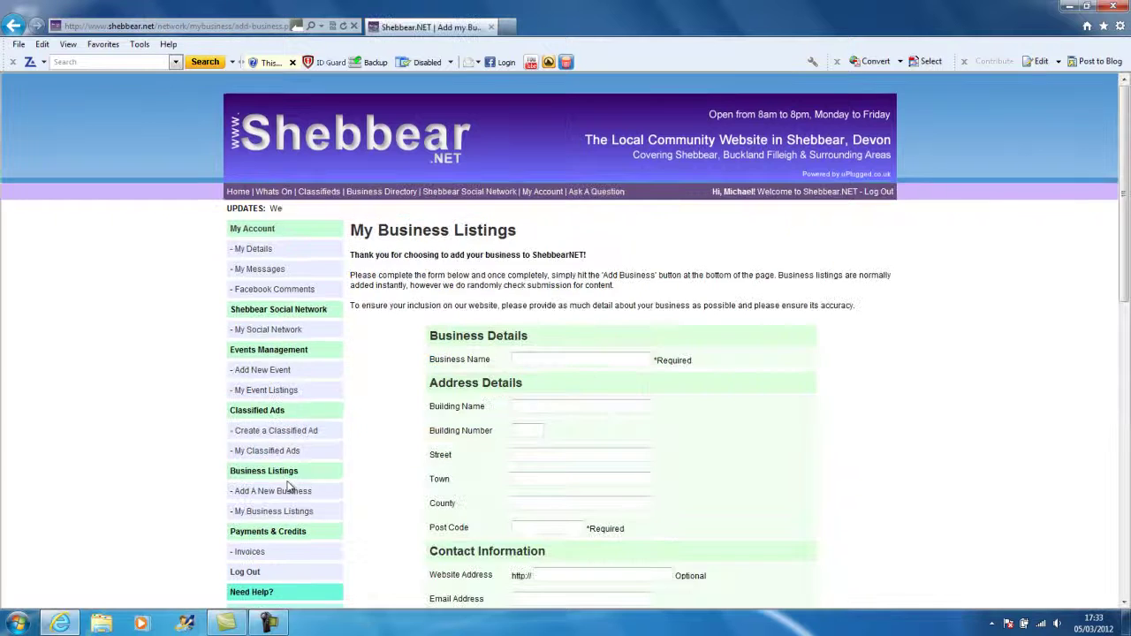
scroll(897, 424, "down", 2)
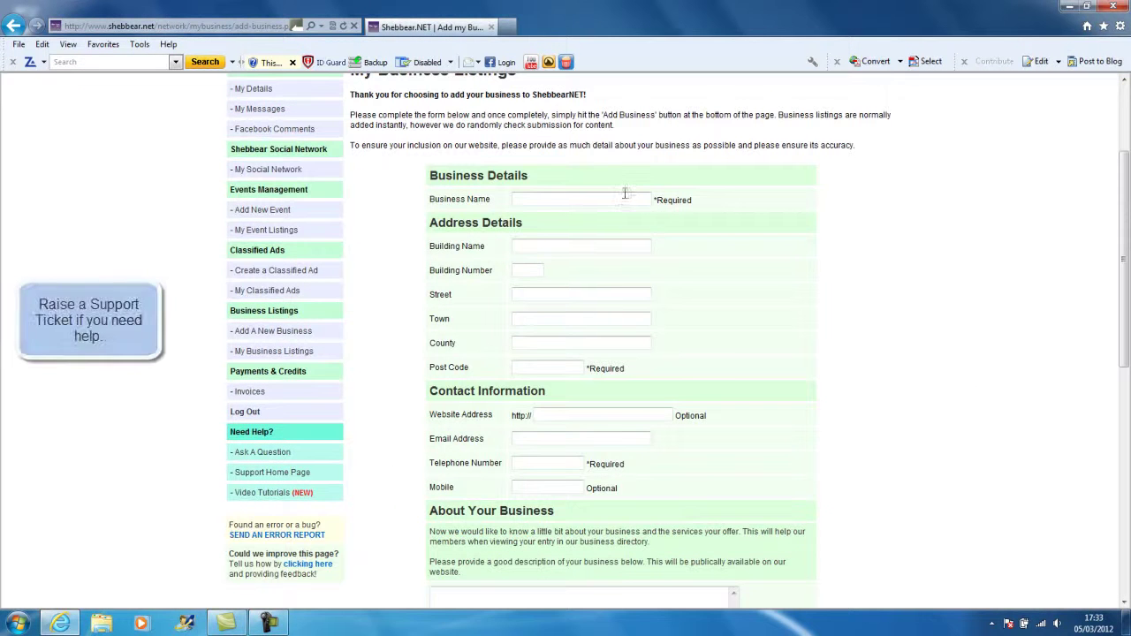
left_click(625, 196)
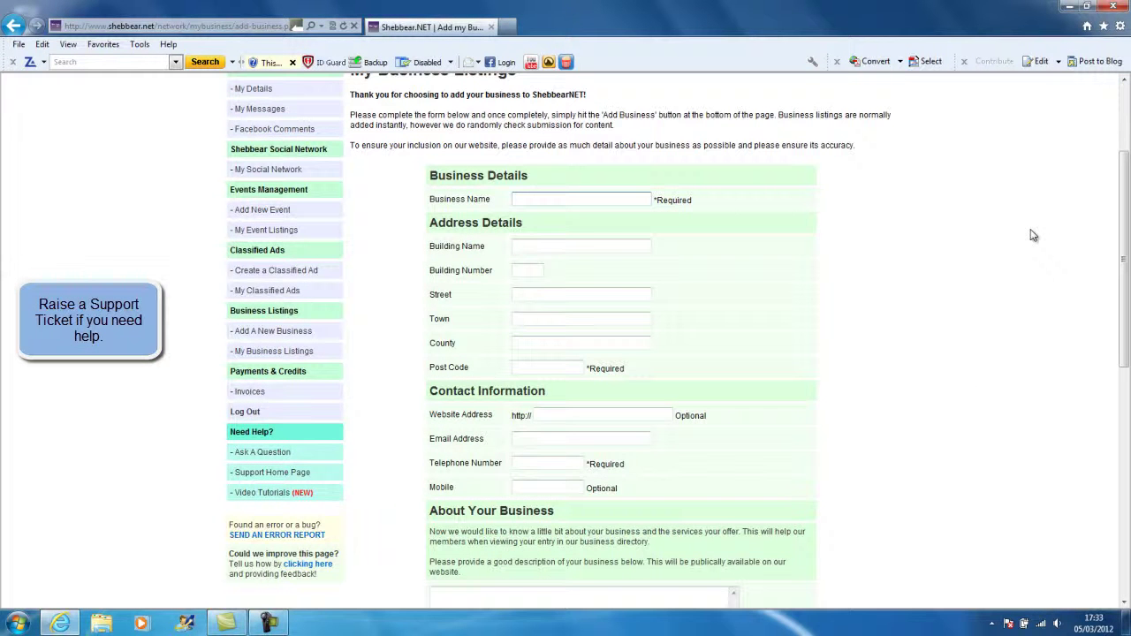
type("Shebbear.NET")
key("Tab")
key("Tab")
key("Tab")
key("Tab")
key("Tab")
key("Tab")
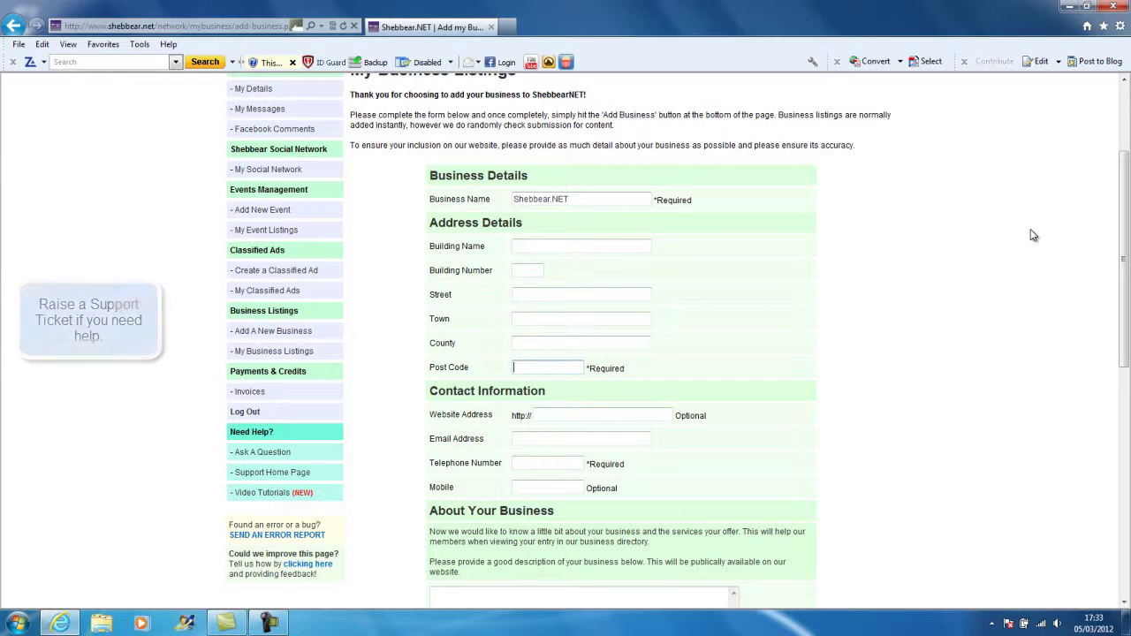
key("Tab")
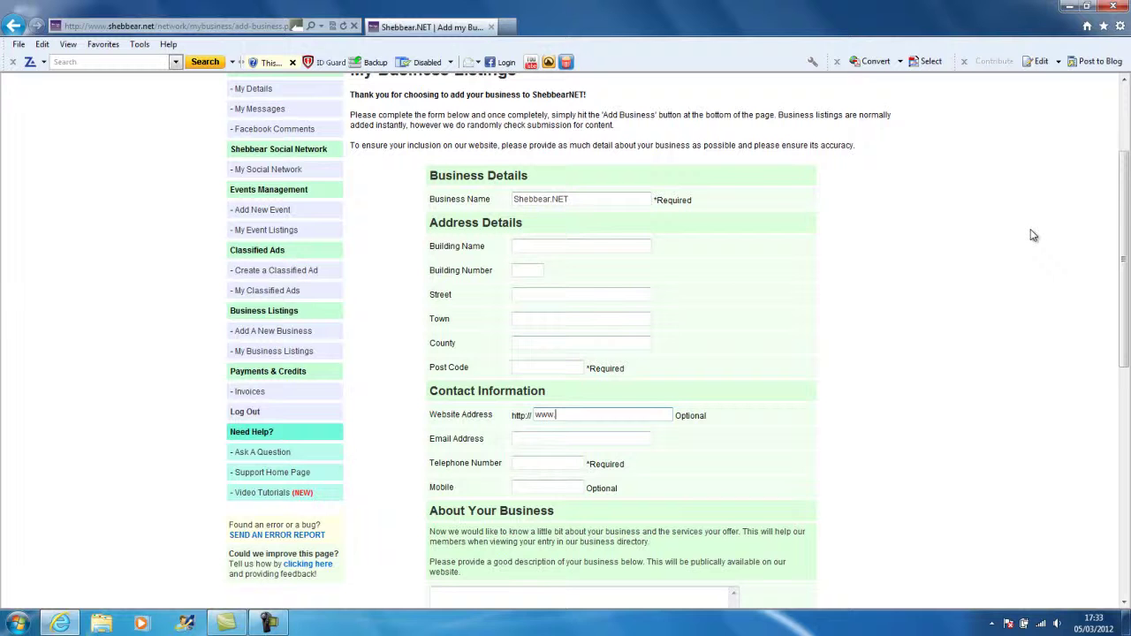
Enter website 'Shebbea', the contact e-mail, a phone number and description 'We are a cummunity websit'.
type("Shebbear.NET")
key("Tab")
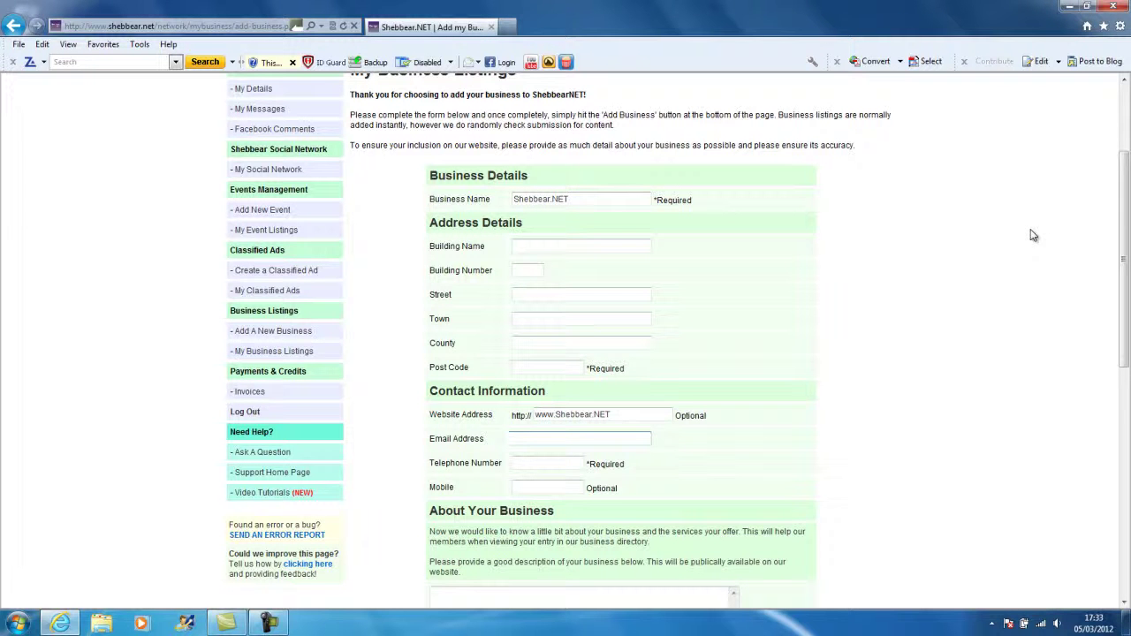
key("Tab")
key("Tab")
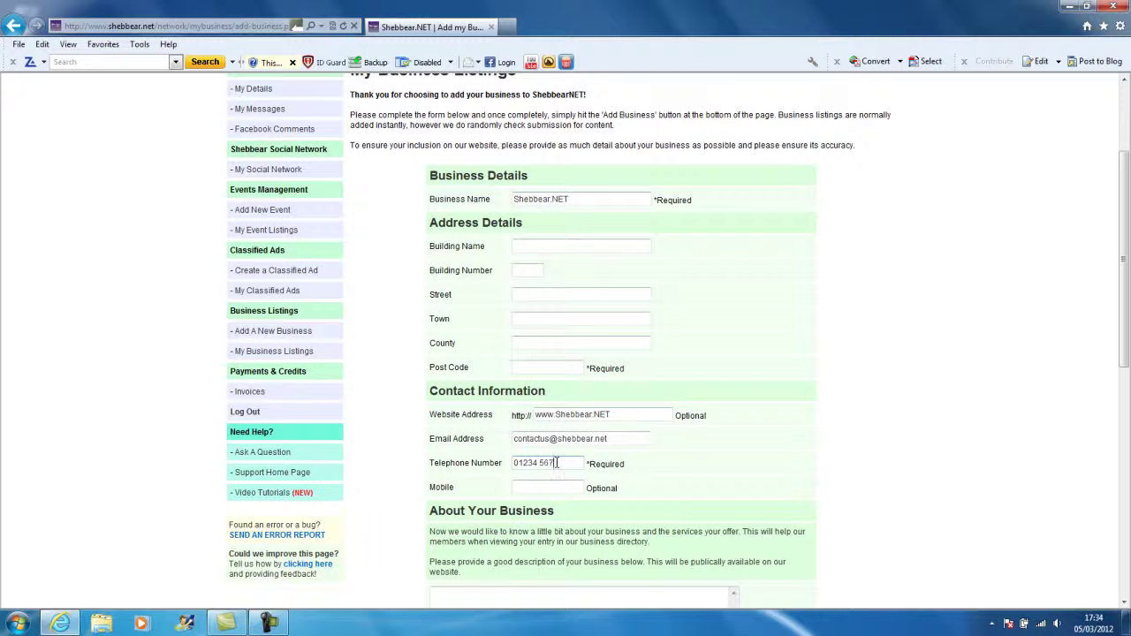
type("890")
key("Tab")
key("Tab")
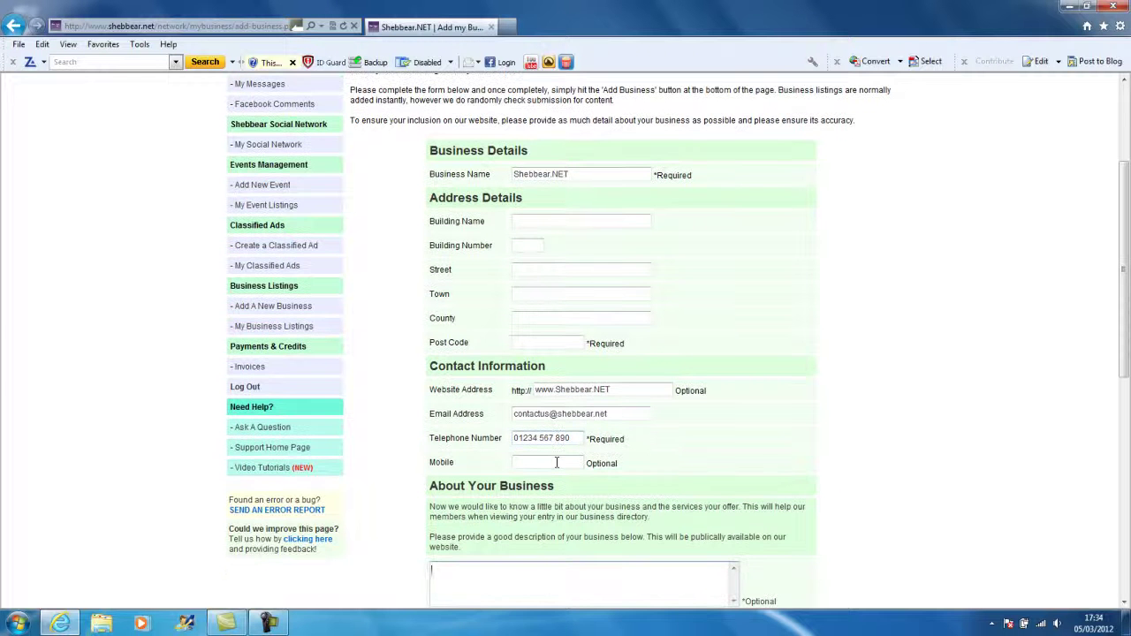
scroll(631, 480, "down", 3)
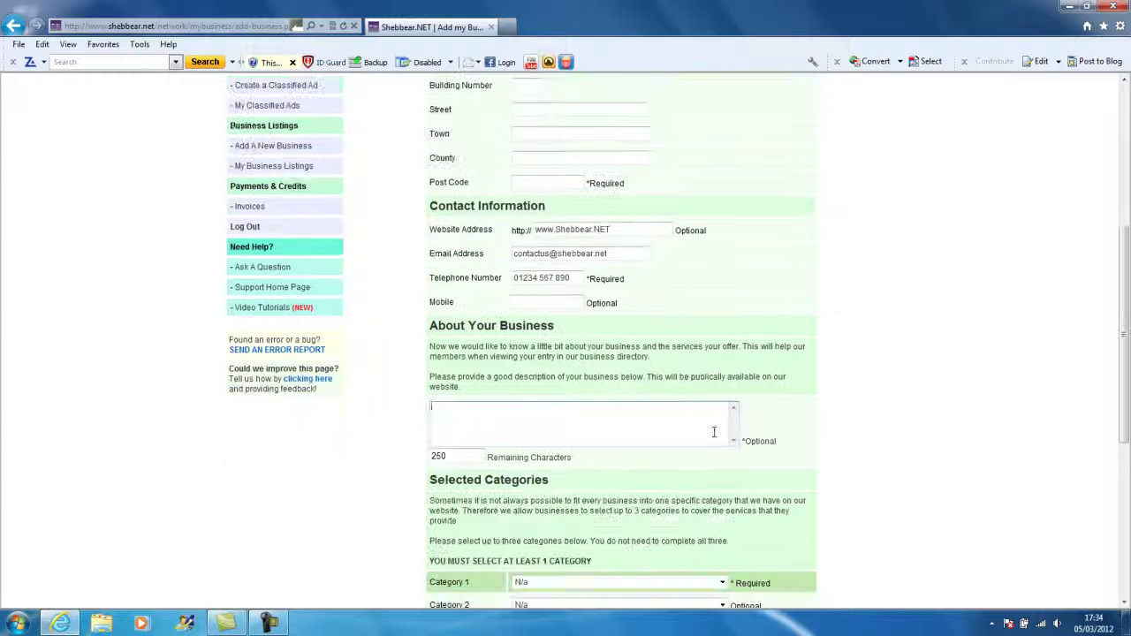
type("We are a cu")
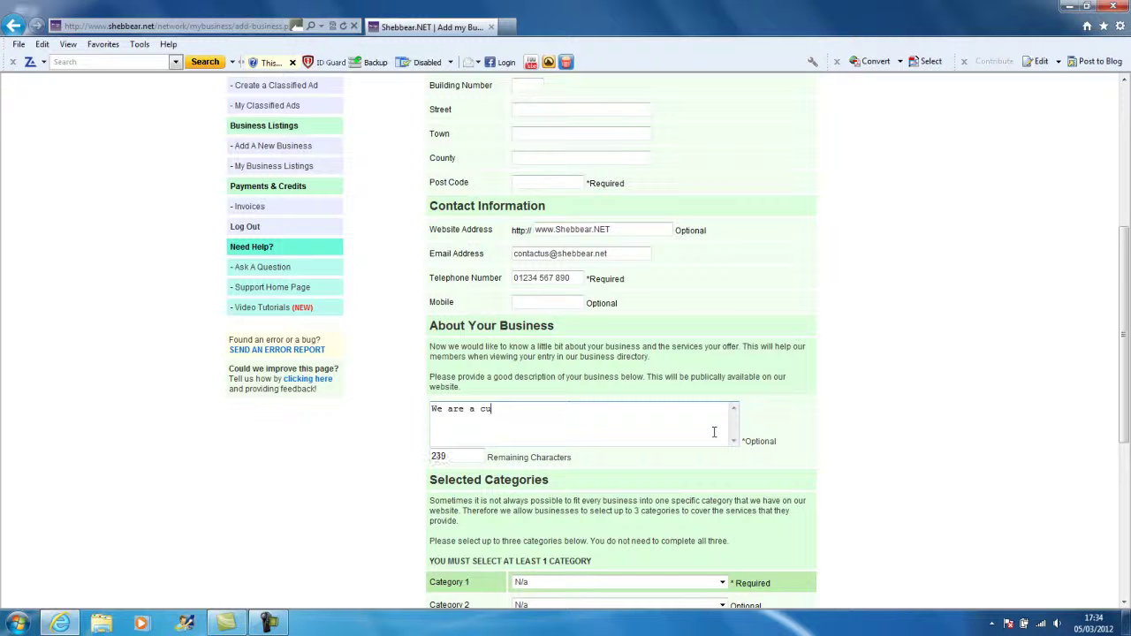
key("BackSpace")
type("ommunity website.")
Choose Artists/Galleries as Category 1 and bring up the logo file chooser.
scroll(714, 432, "down", 3)
scroll(800, 396, "down", 2)
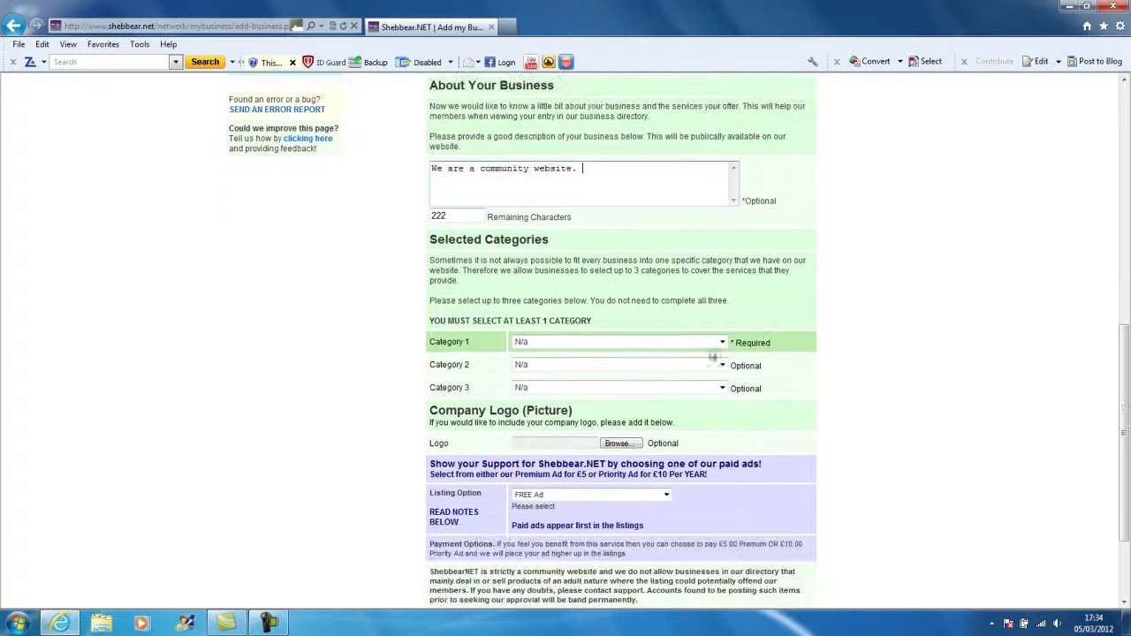
left_click(696, 344)
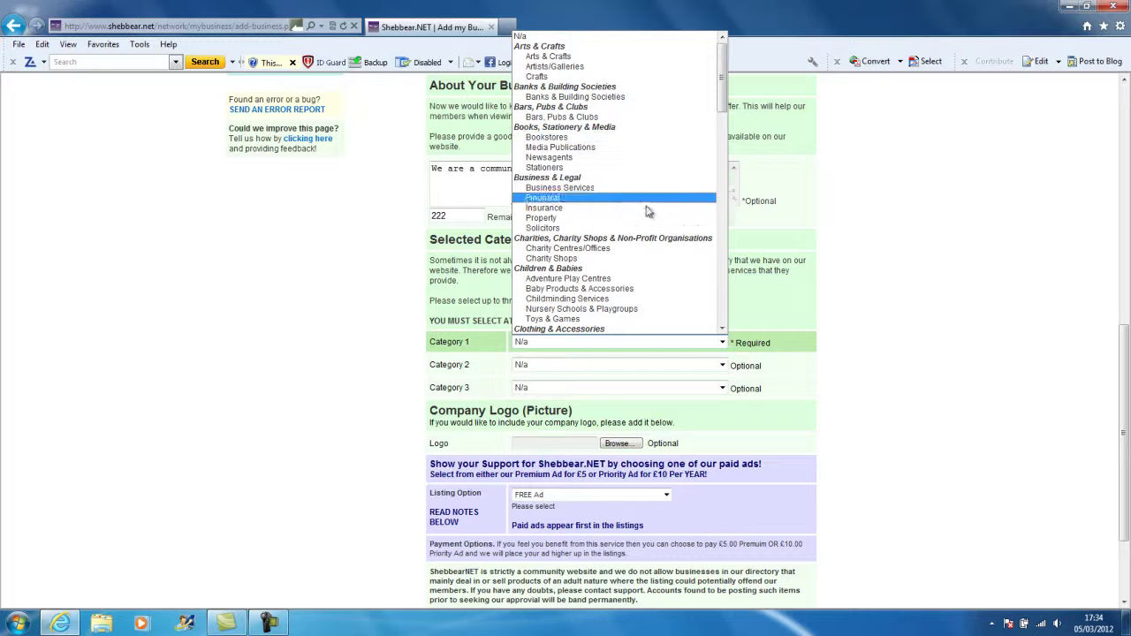
left_click(634, 73)
scroll(908, 309, "down", 3)
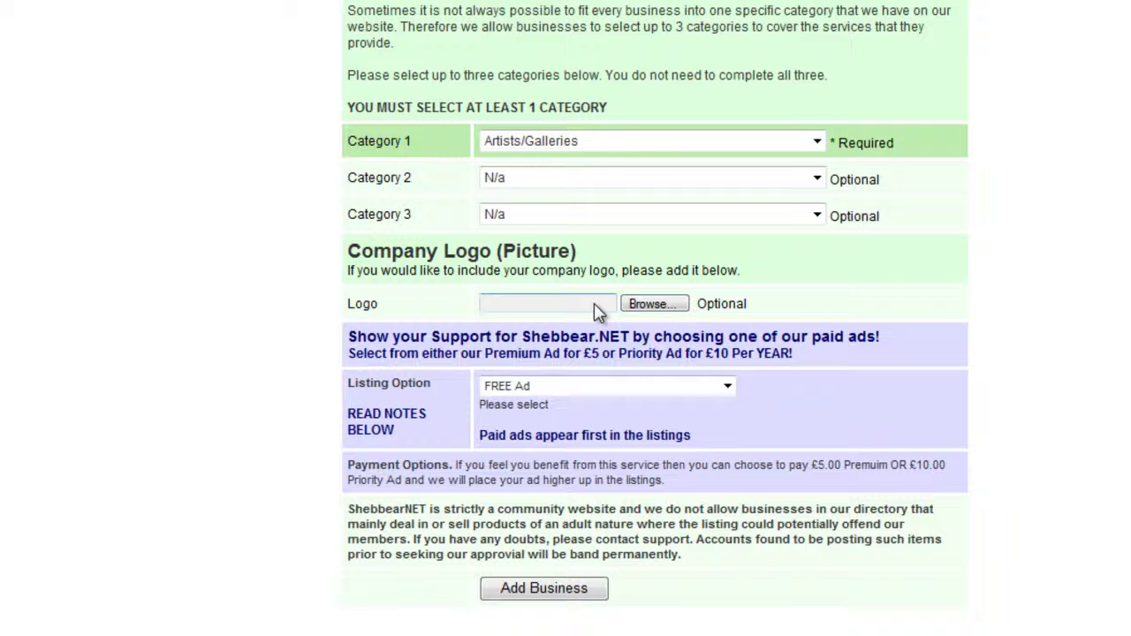
left_click(650, 305)
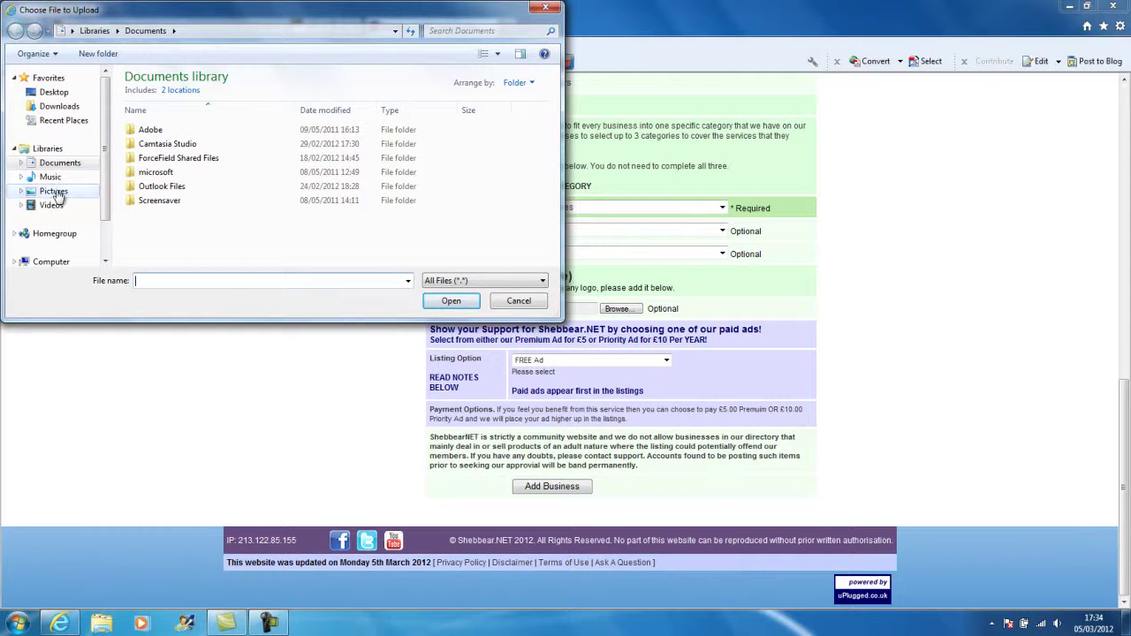
Attach Chrysanthemum from Pictures > Sample Pictures as the company logo.
left_click(54, 192)
double_click(160, 172)
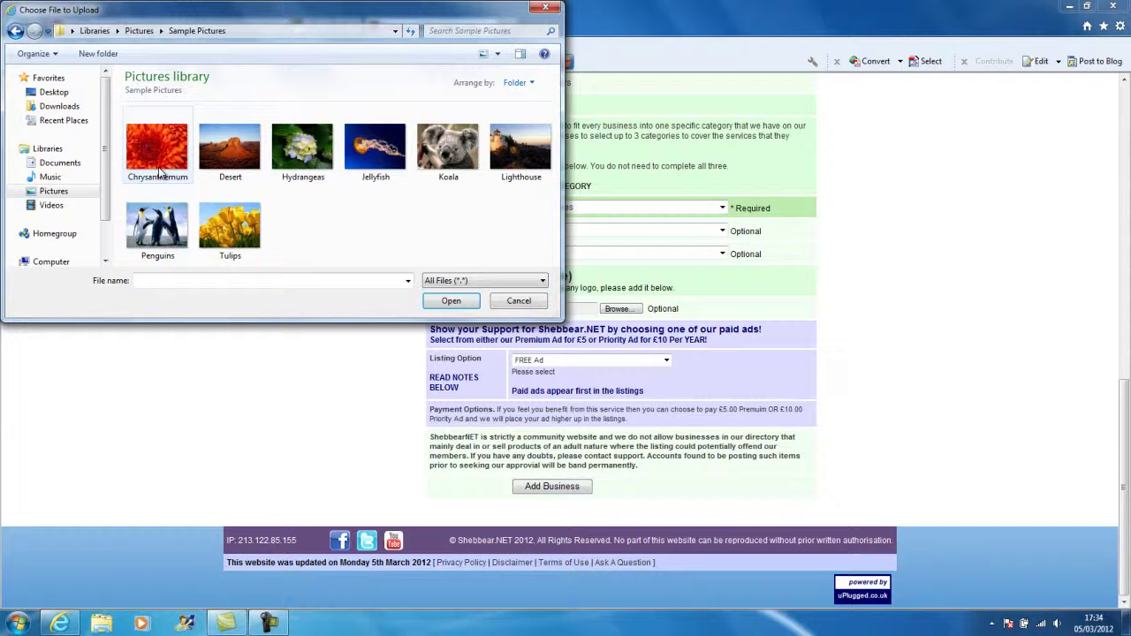
left_click(160, 172)
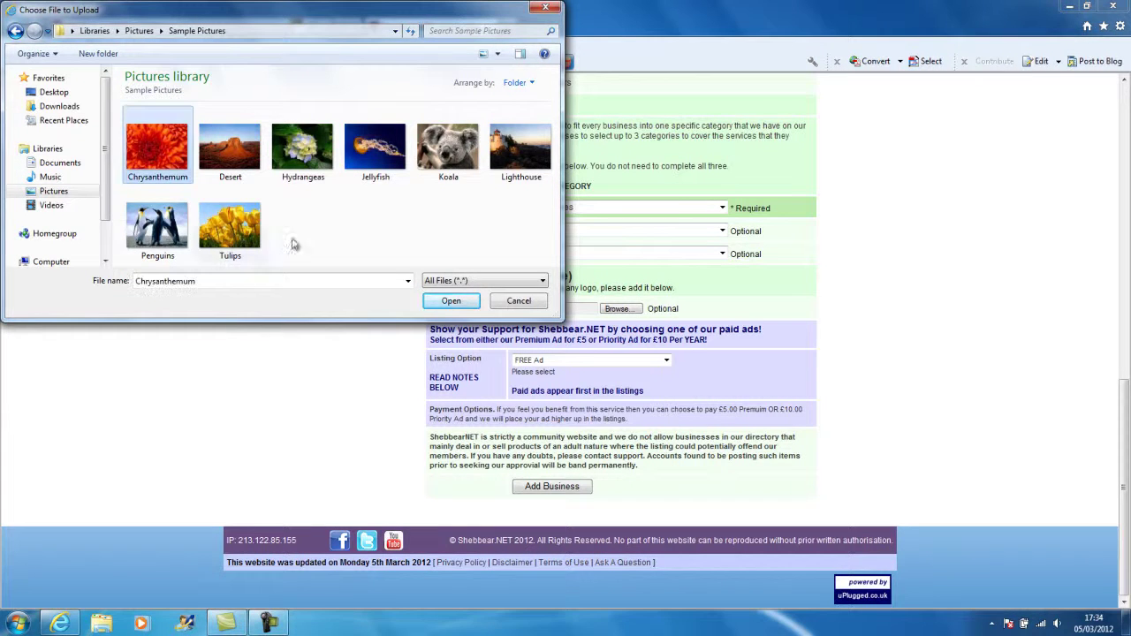
left_click(448, 303)
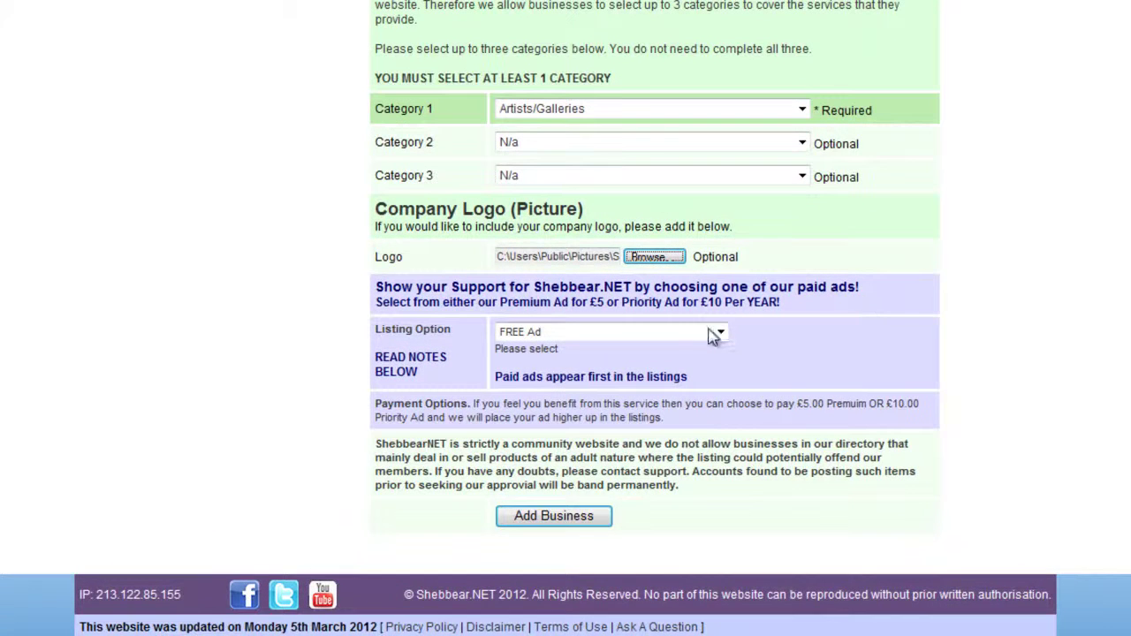
left_click(661, 360)
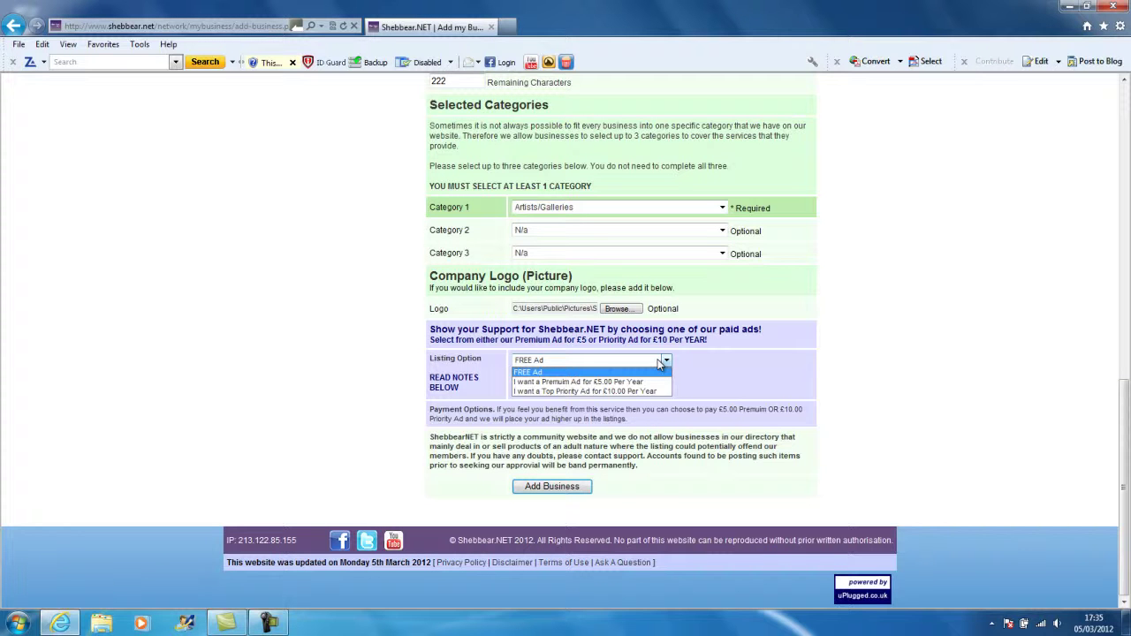
left_click(641, 375)
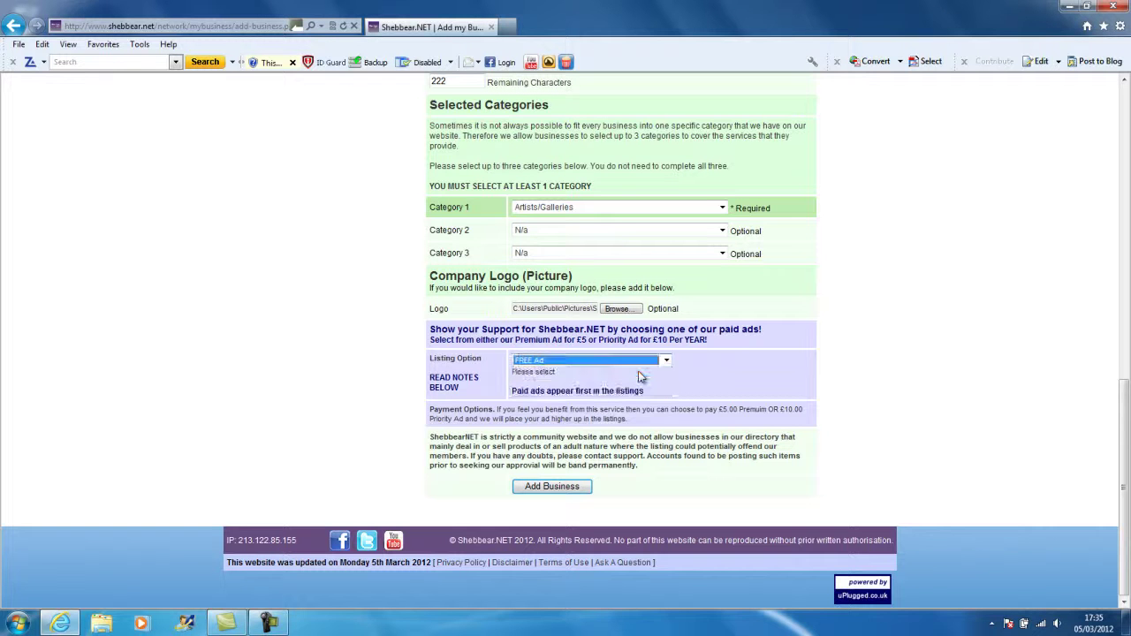
Submit the listing with Add Business, creating an Active entry expiring 5 March 2013.
left_click(552, 488)
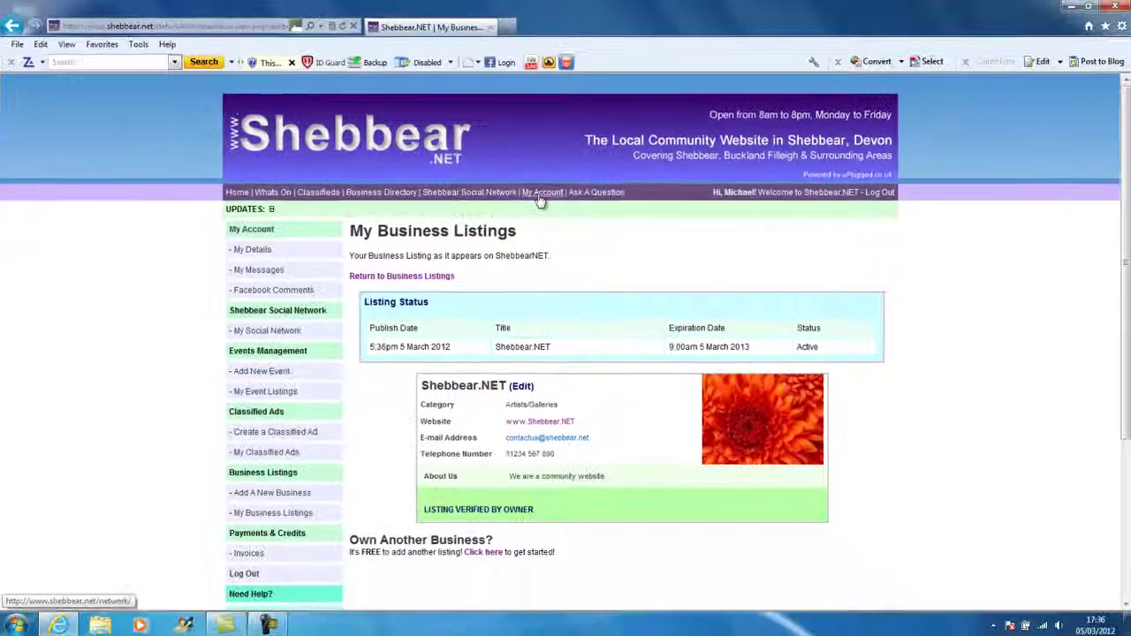
View the published Shebbear.NET listing via My Account, then return to the listings table.
left_click(550, 260)
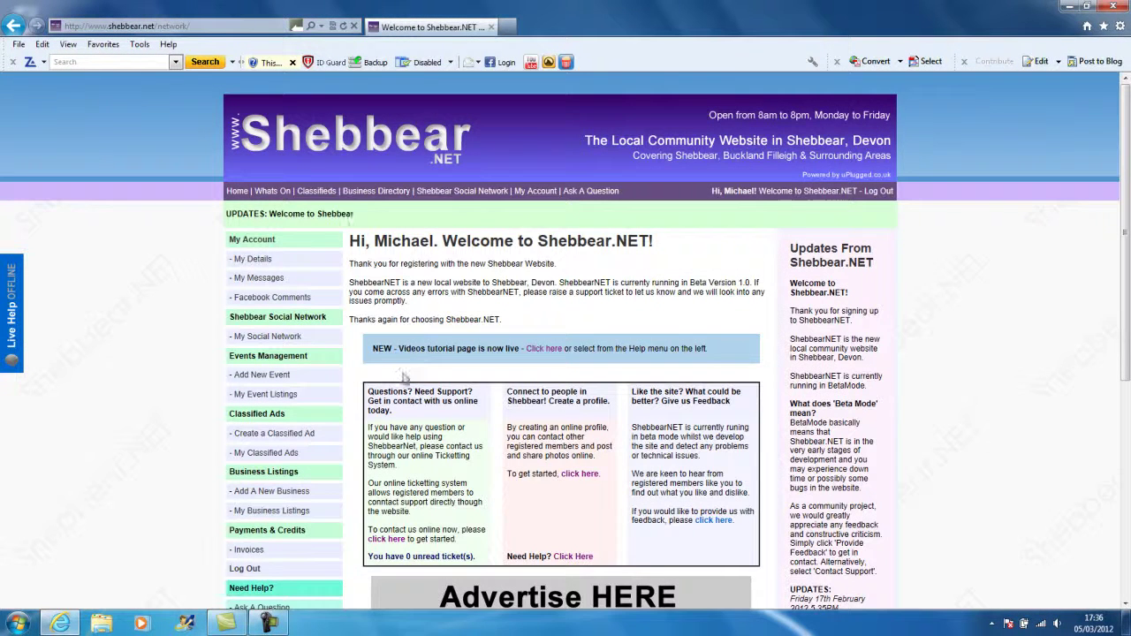
left_click(291, 513)
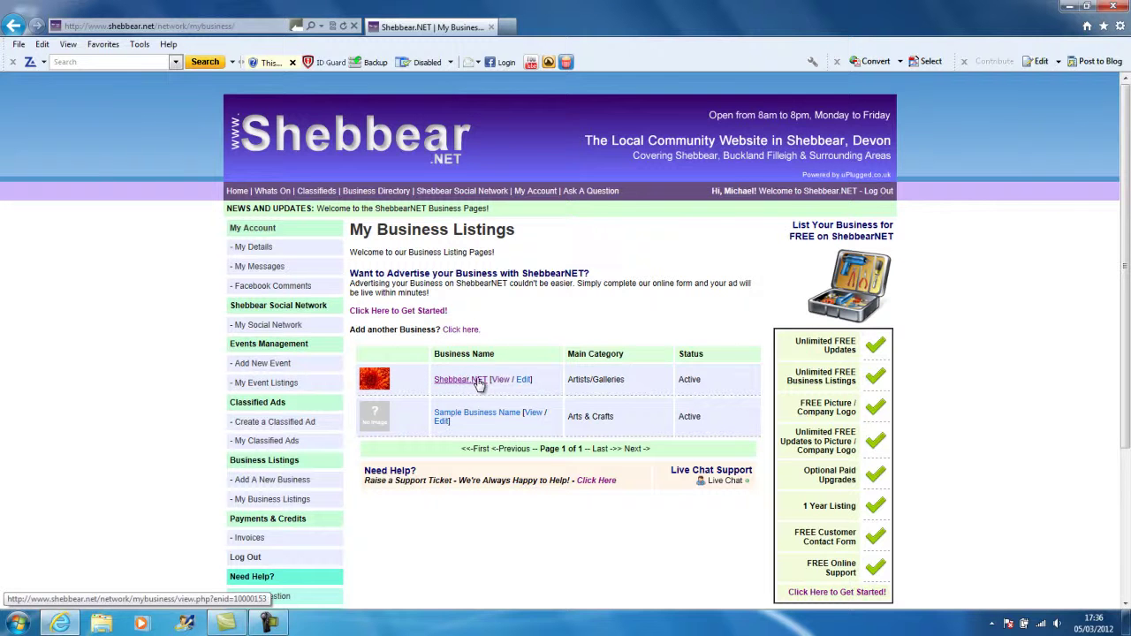
left_click(478, 381)
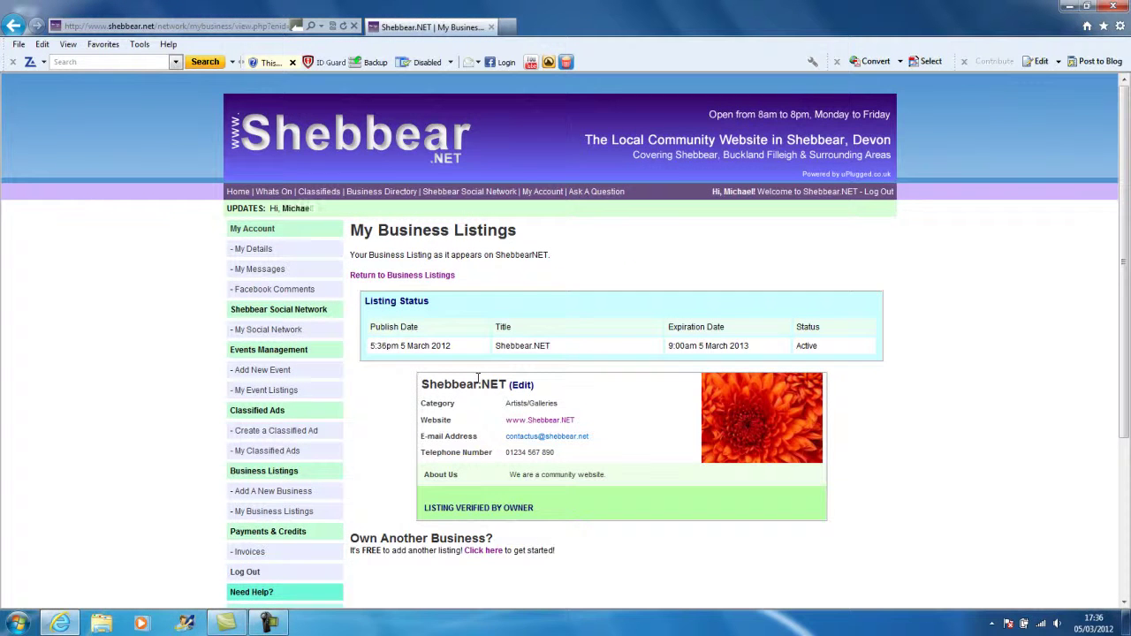
left_click(433, 280)
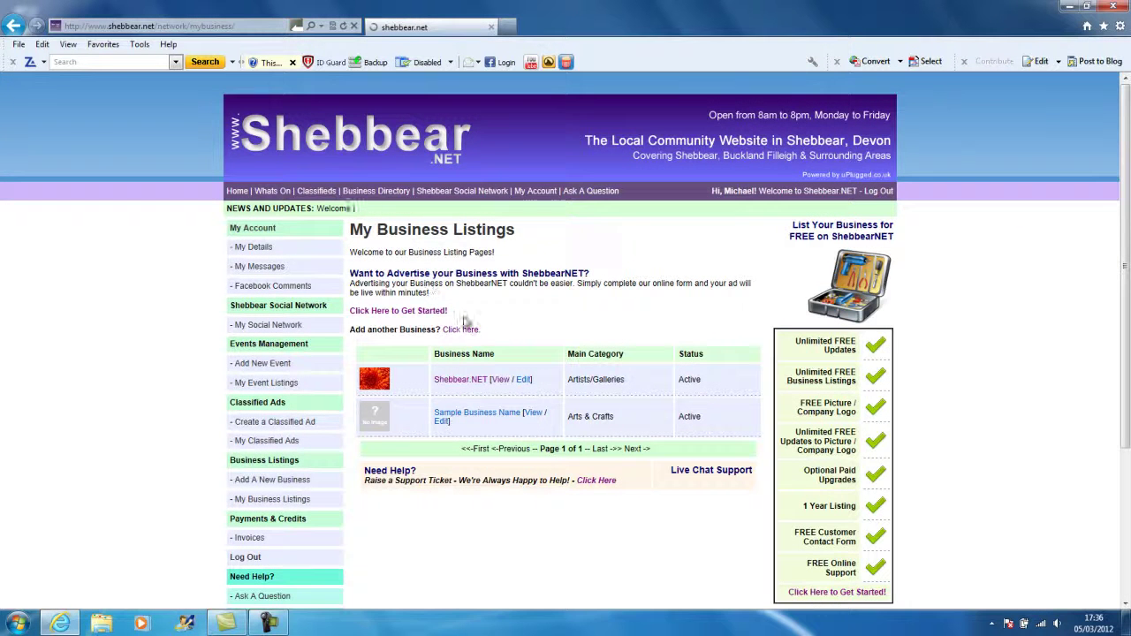
Edit the Shebbear.NET listing, keep Category 1 Artists/Galleries and Category 2 N/a, and save.
left_click(524, 379)
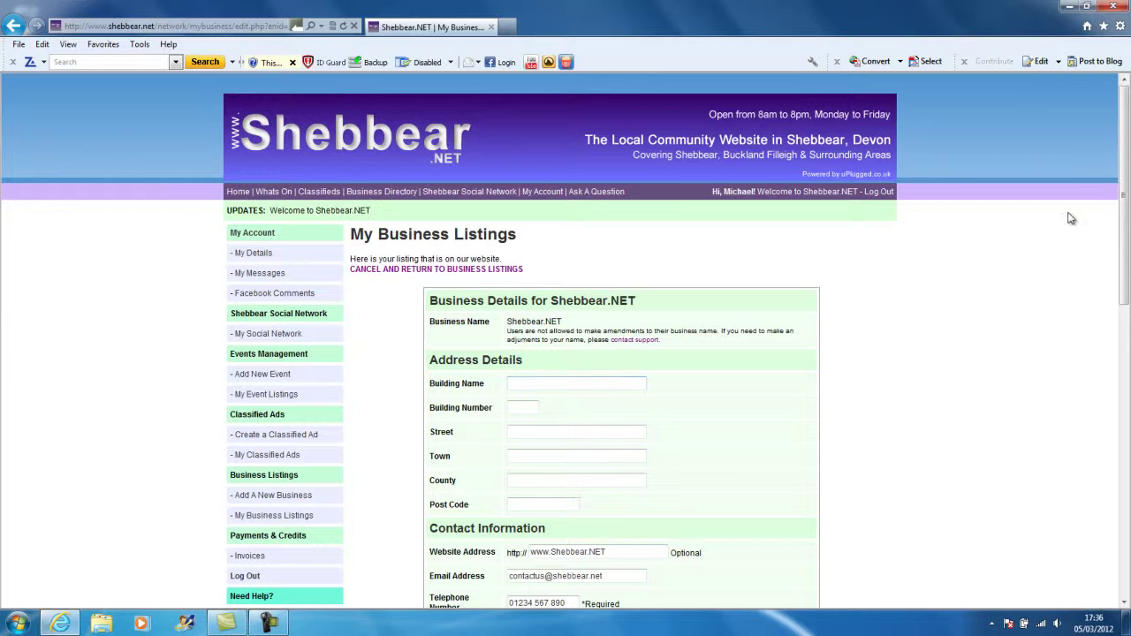
left_click_drag(1125, 191, 1127, 385)
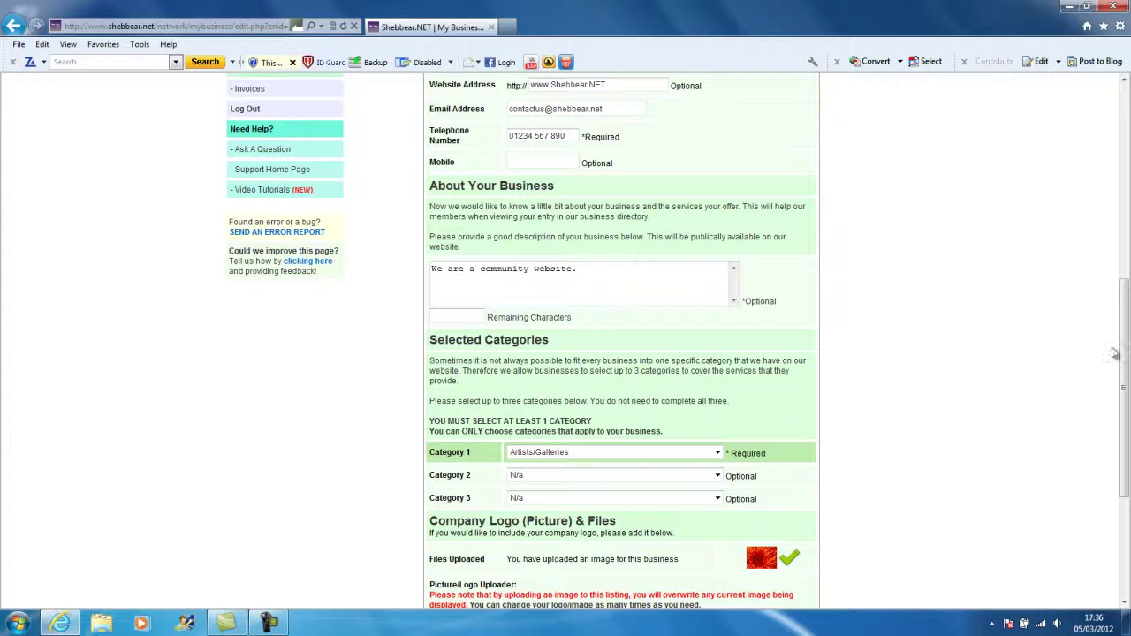
scroll(1122, 355, "down", 2)
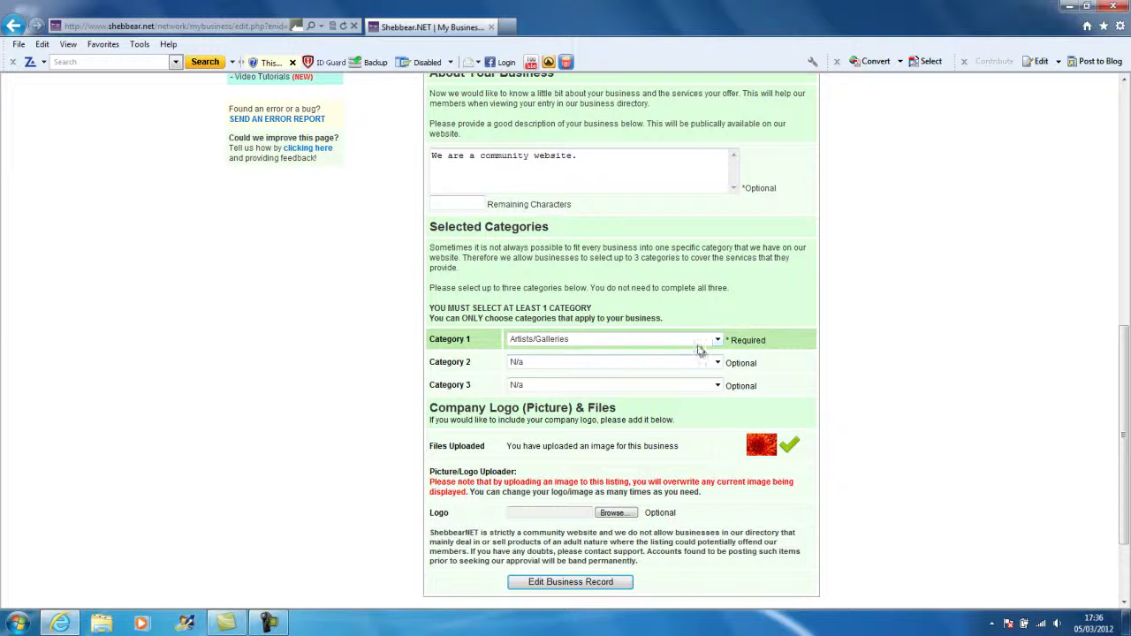
left_click(693, 341)
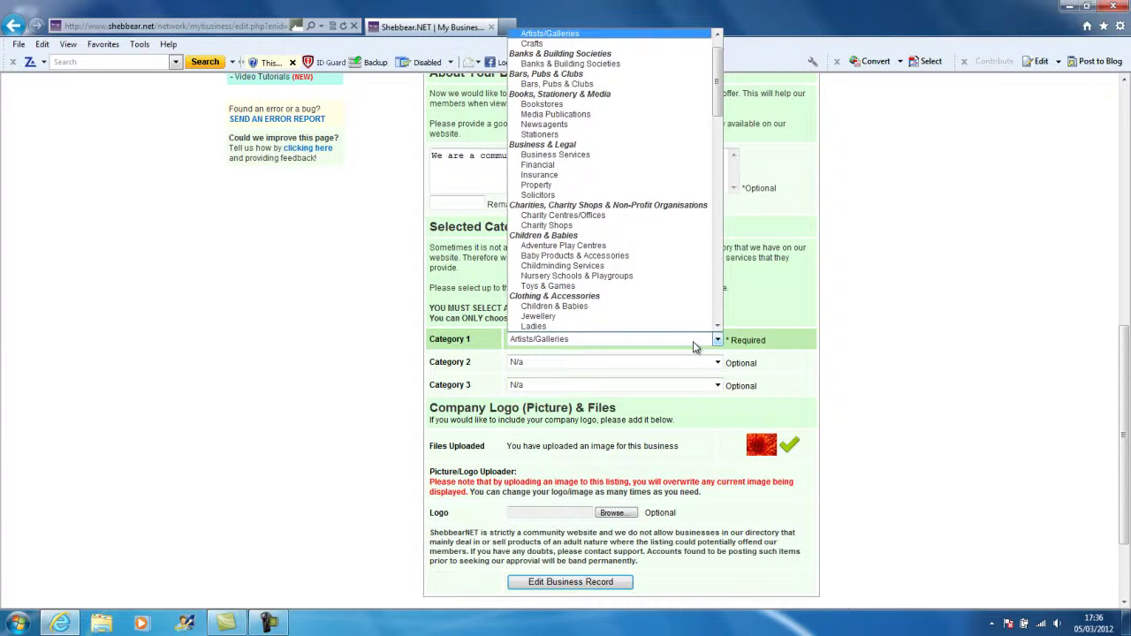
left_click(693, 341)
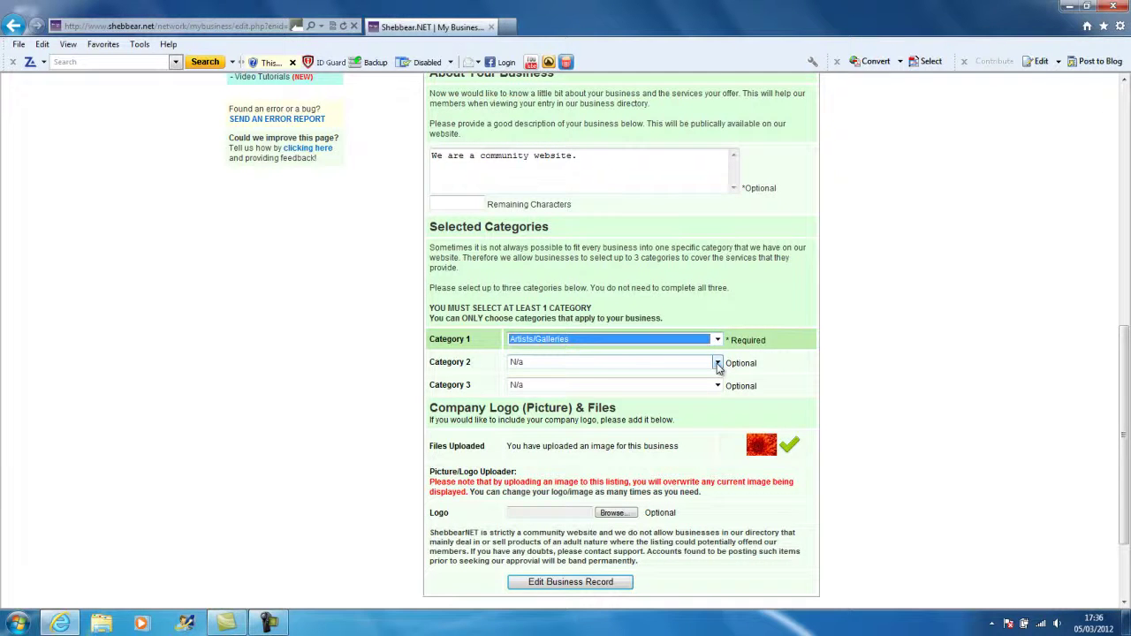
left_click(718, 364)
left_click(718, 365)
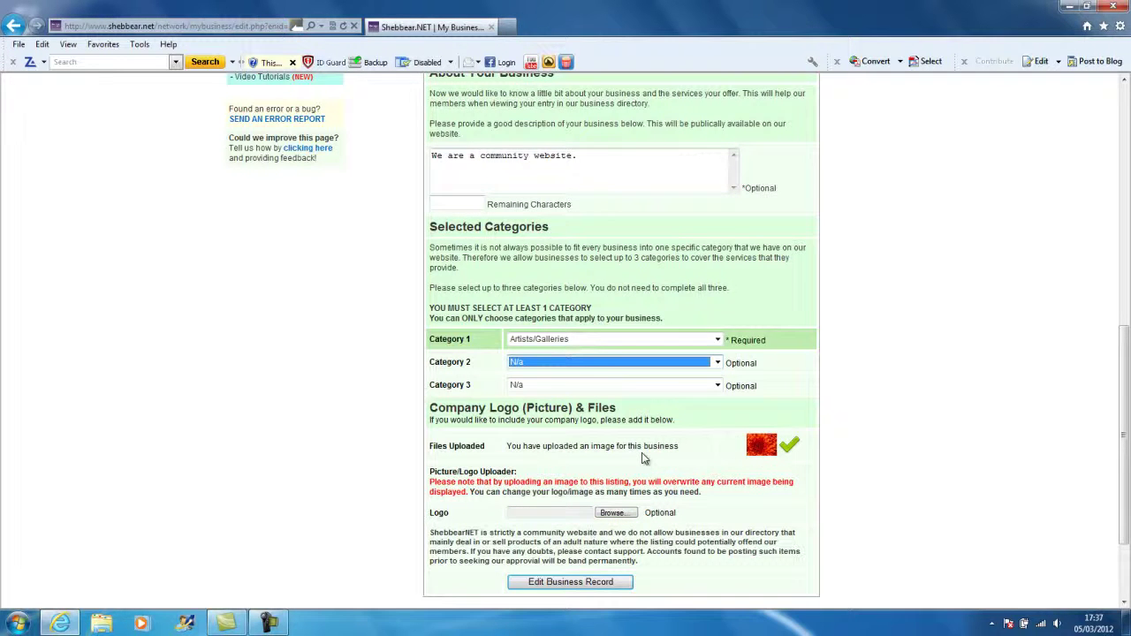
key("shift+Tab")
key("shift+Tab")
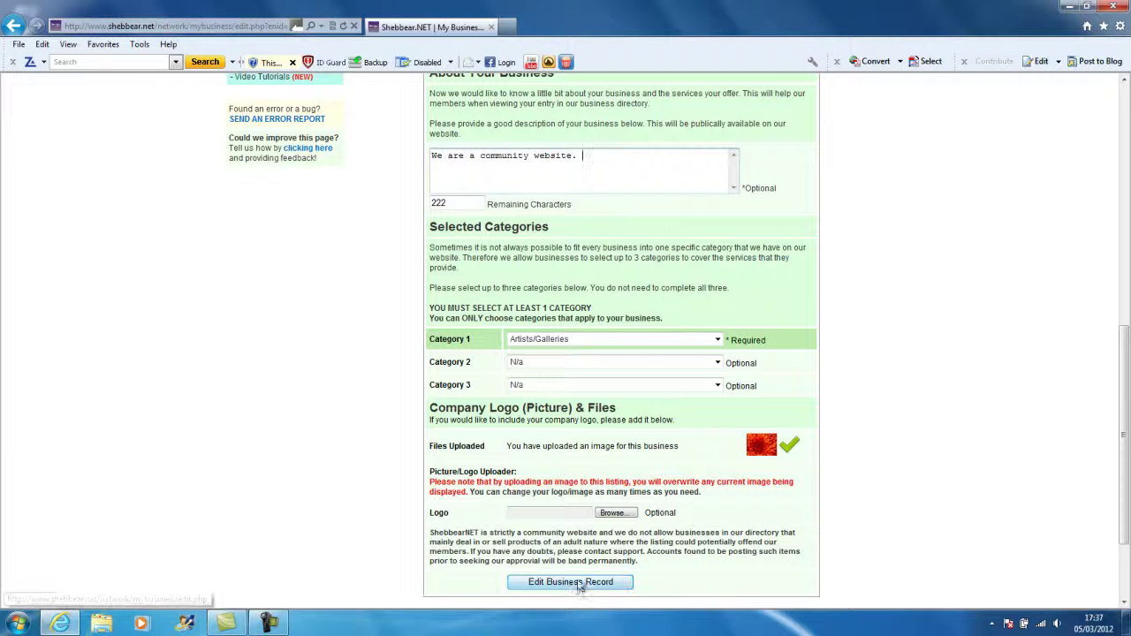
left_click(574, 583)
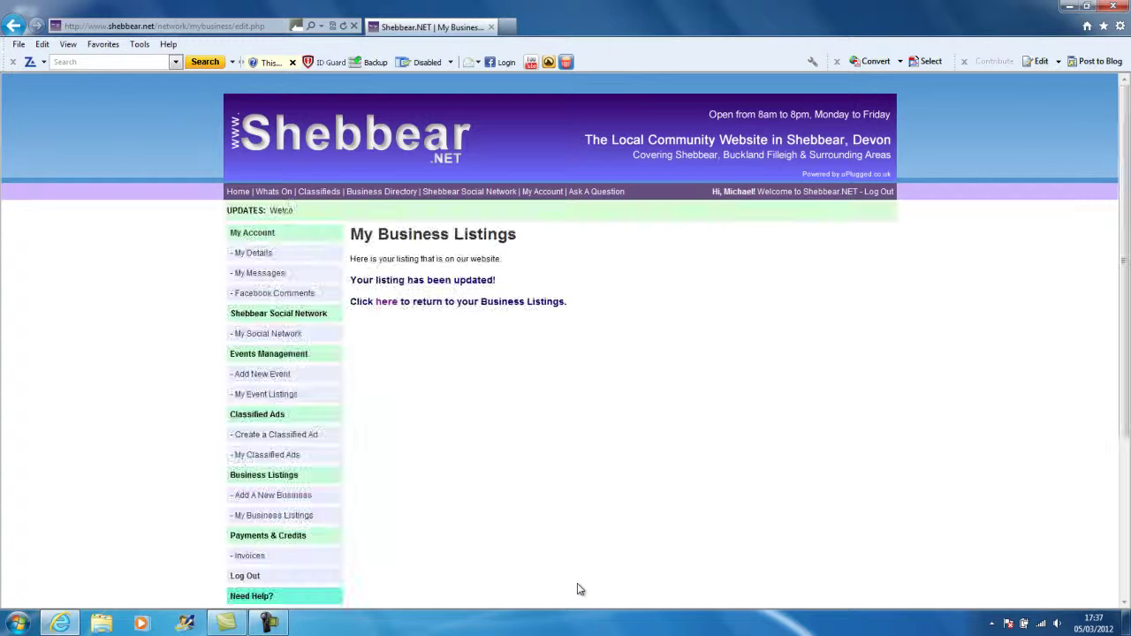
Go from My Business Listings to the Business Directory's Artists/Galleries category.
left_click(385, 303)
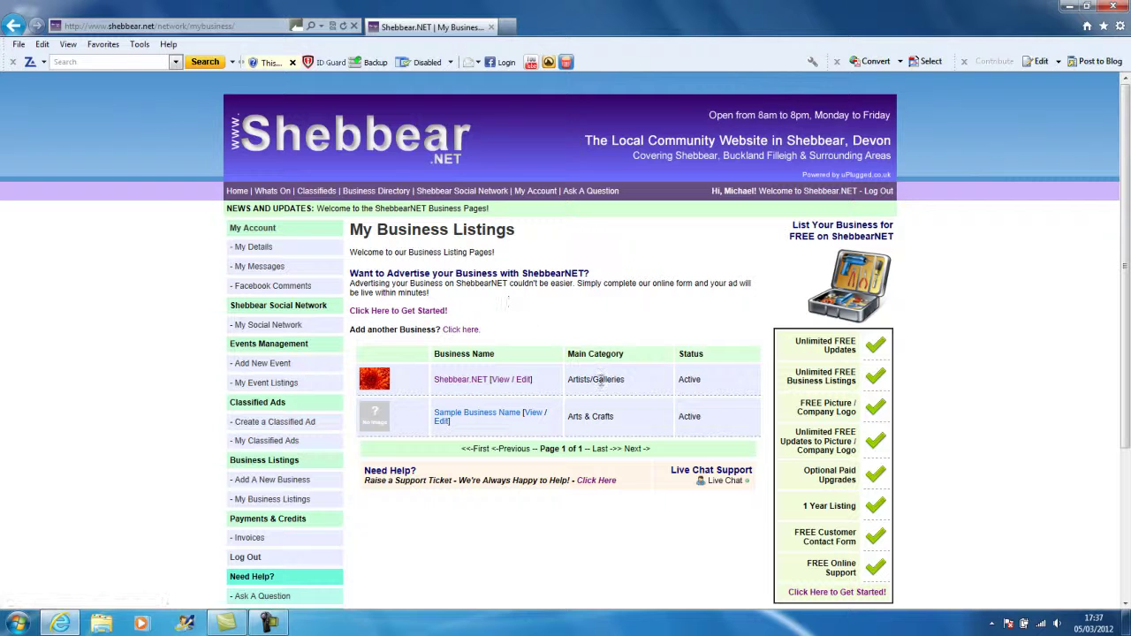
left_click(378, 192)
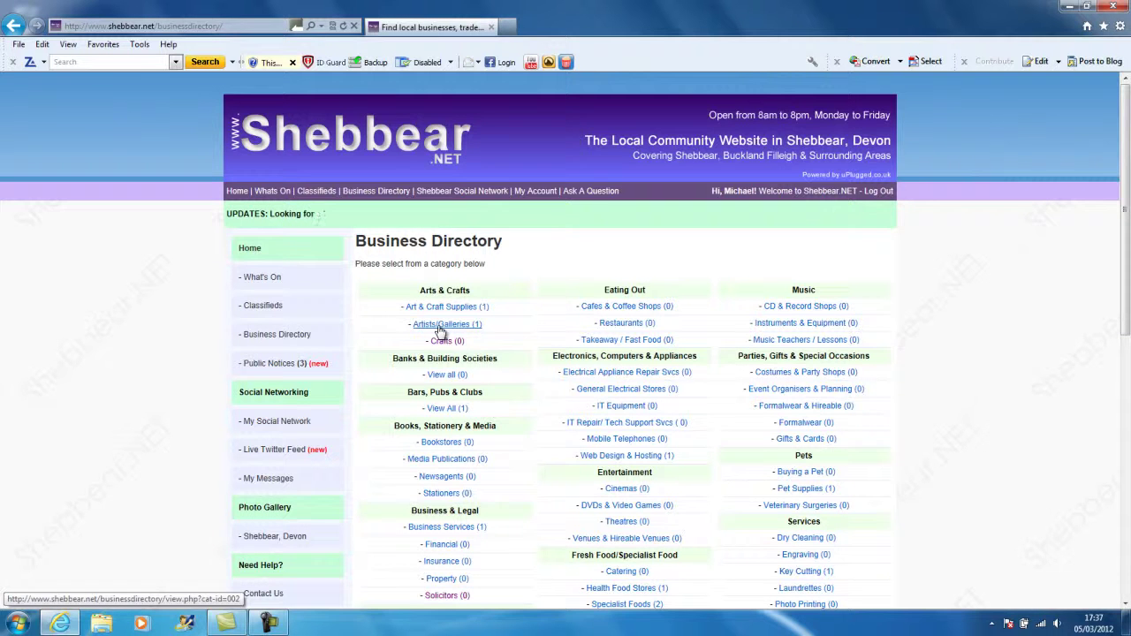
left_click(441, 324)
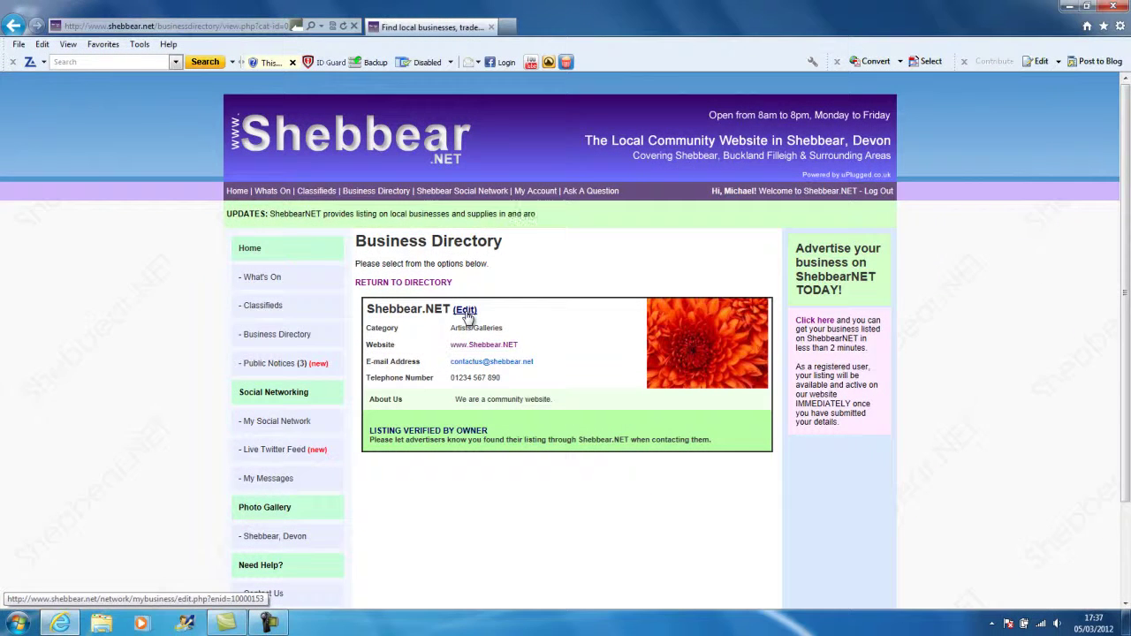
Open and cancel the listing's edit form, then go to the Video Tutorials page.
left_click(465, 310)
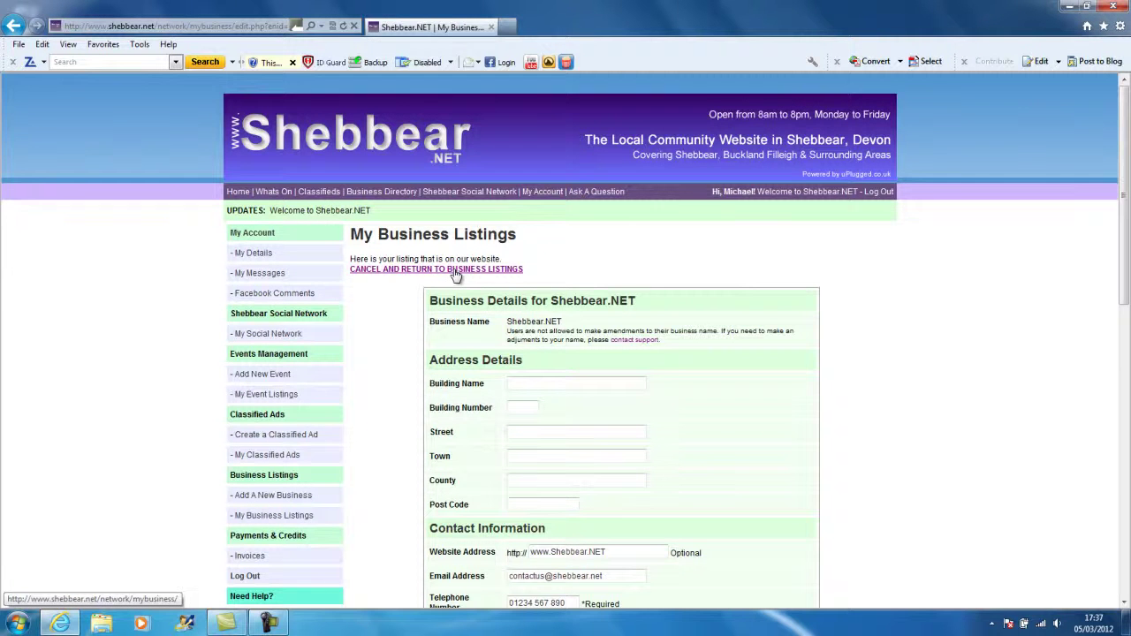
left_click(456, 270)
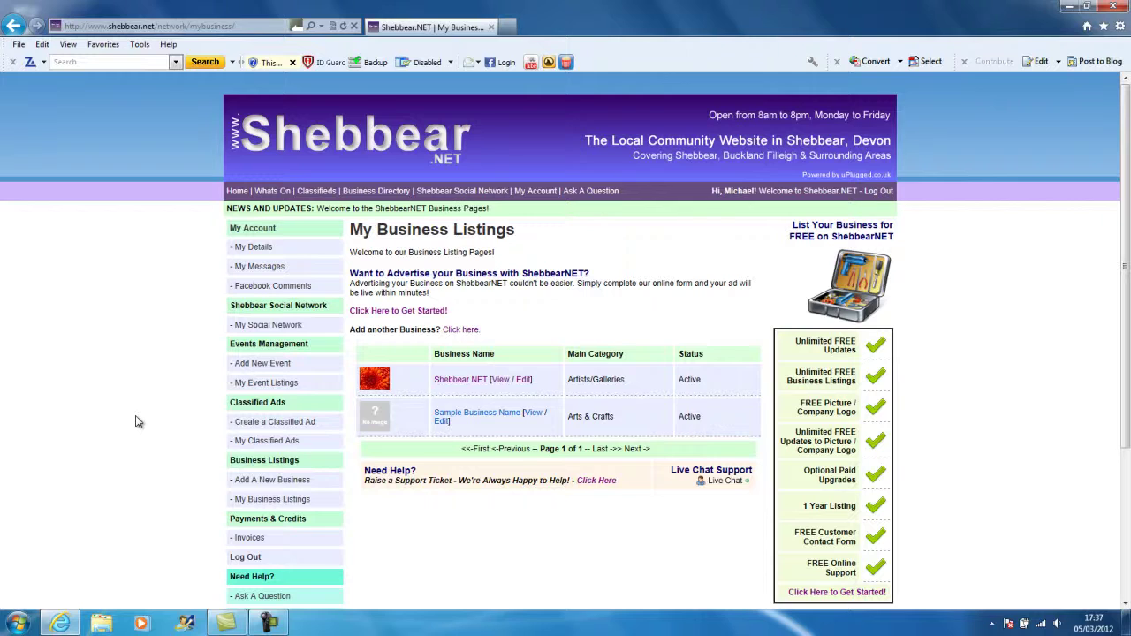
scroll(136, 422, "down", 5)
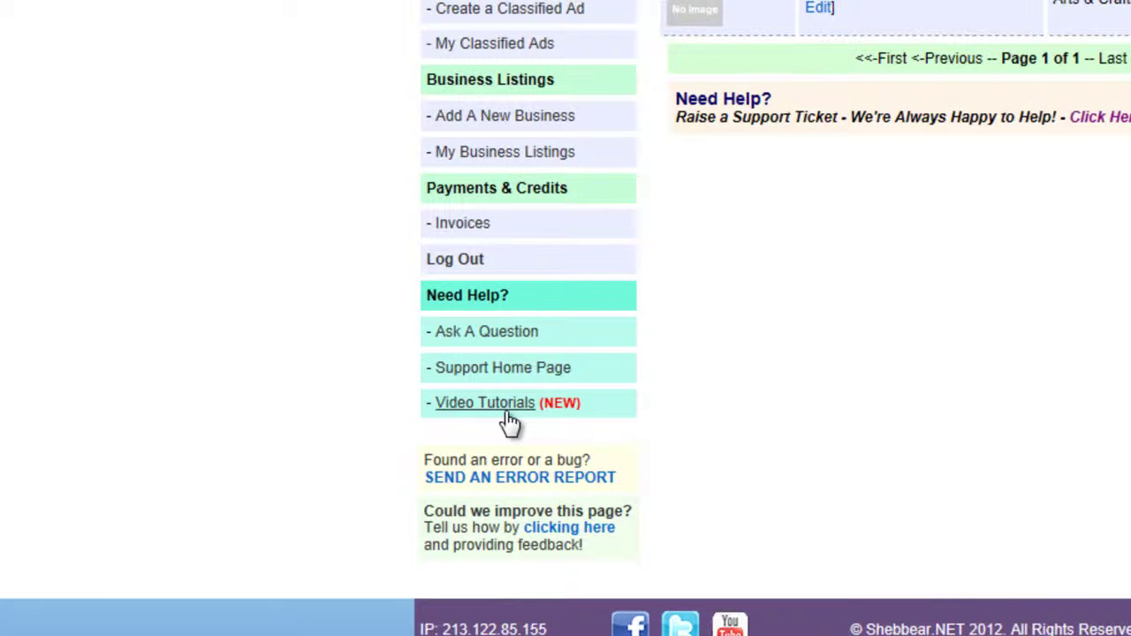
left_click(510, 423)
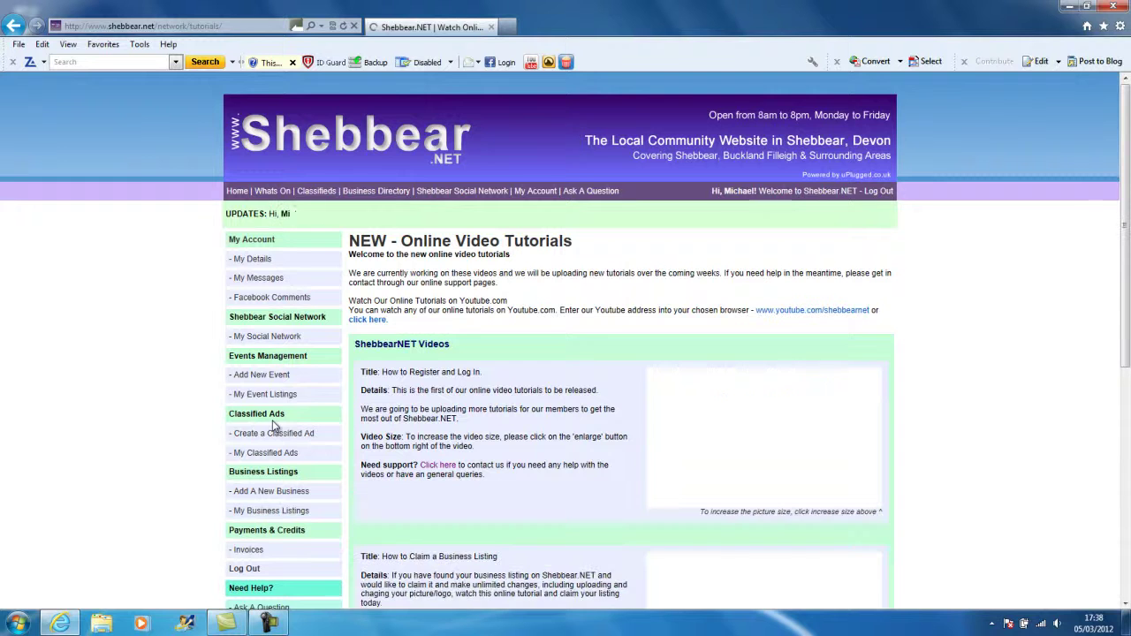